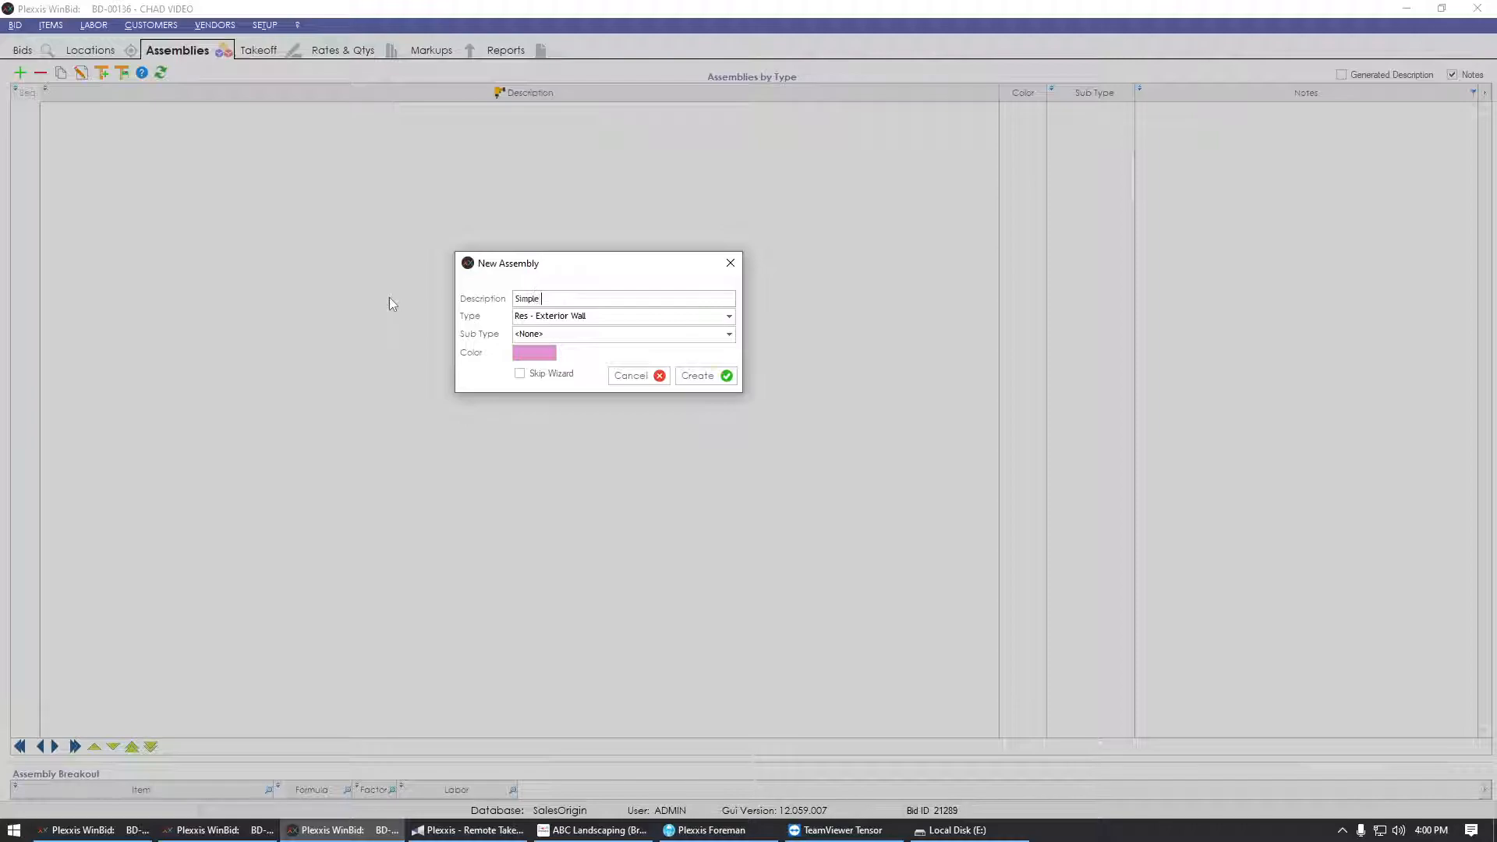
Step: Create the new assembly Simple Wall with the type Interior Wall (Ver 1.)
{"action": "left_click", "coordinate": [642, 319]}
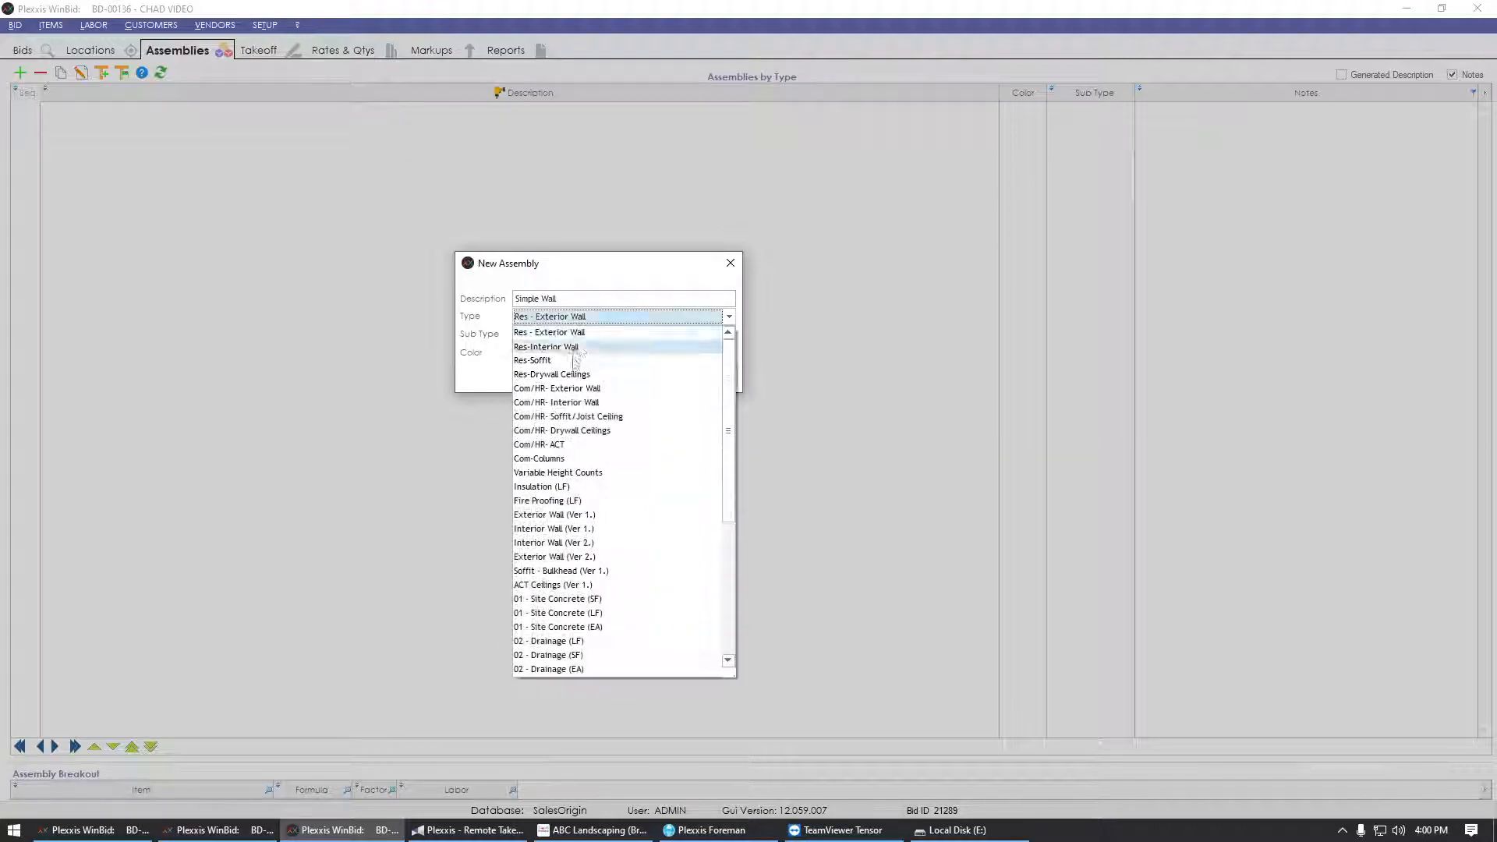
{"action": "left_click", "coordinate": [571, 531]}
{"action": "left_click", "coordinate": [714, 375]}
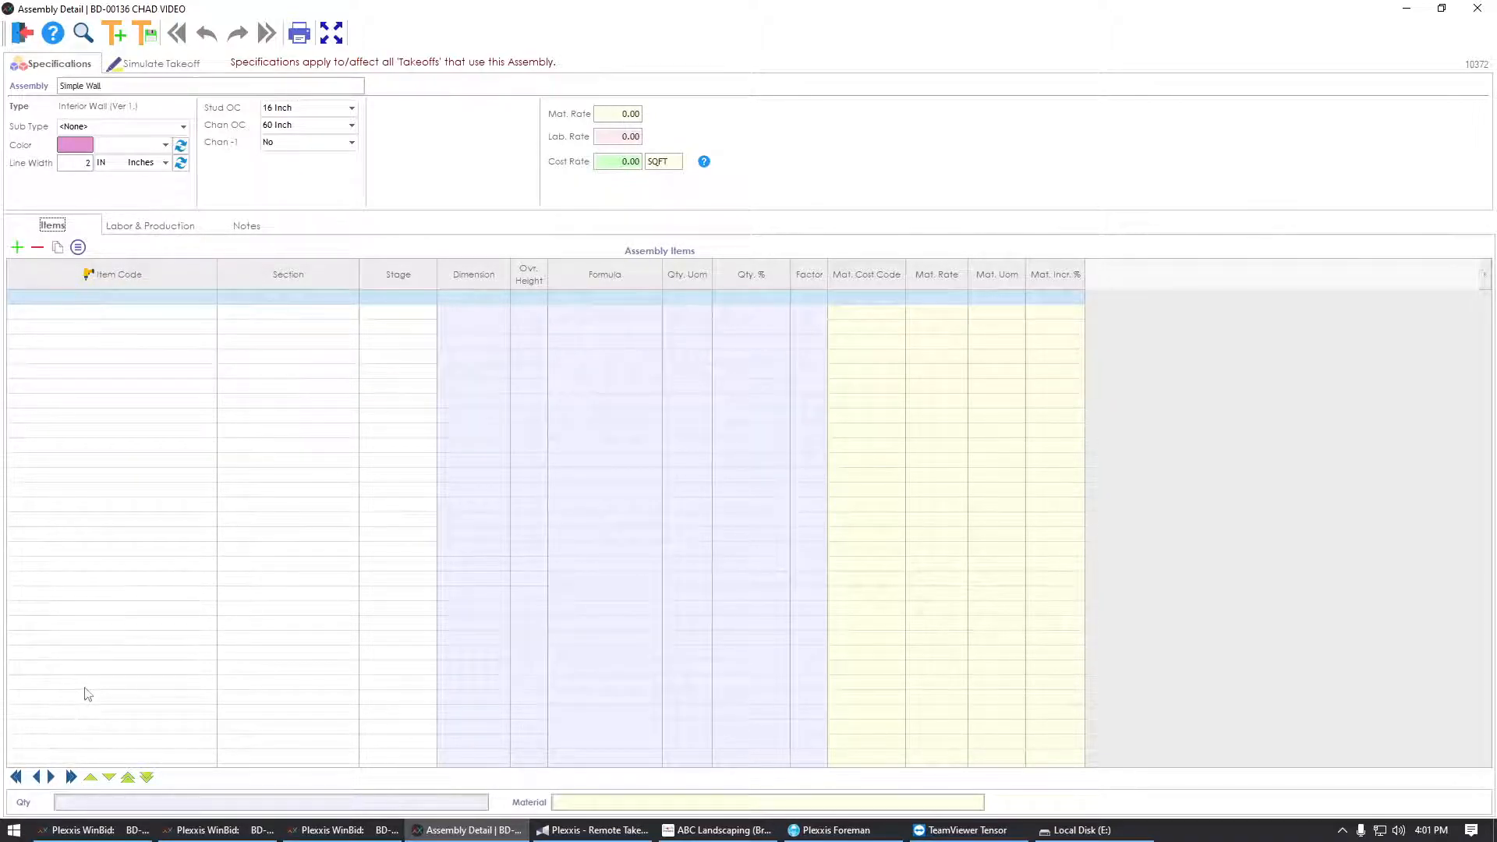
Step: Choose the 25GA, 3 5/8" steel stud SS-25GA-(18MIL)-3 5/8" from the DW-STEEL items for the assembly
{"action": "left_click", "coordinate": [17, 247]}
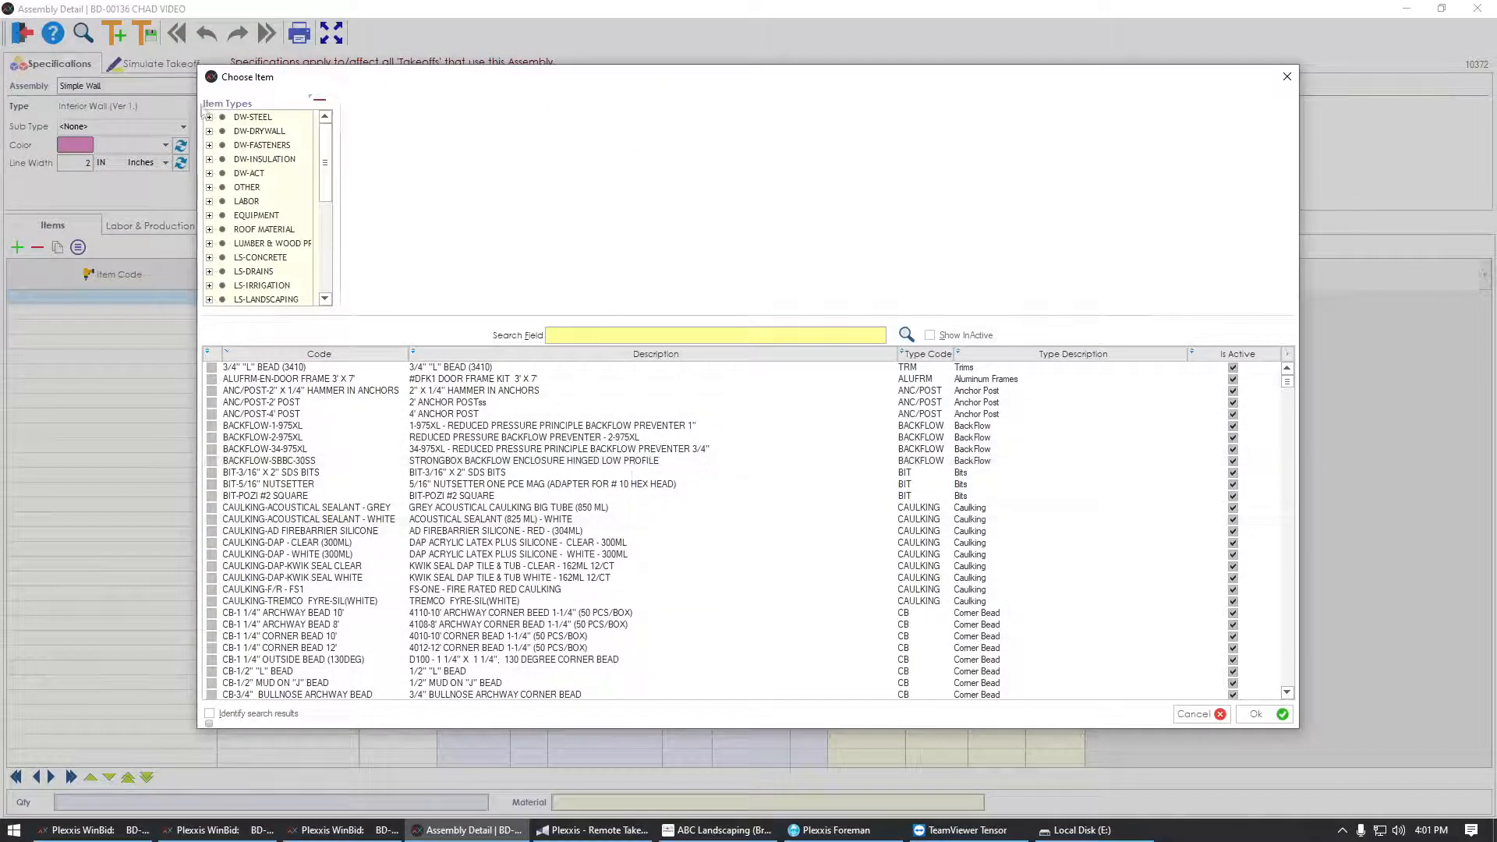
{"action": "left_click_drag", "start_coordinate": [329, 149], "coordinate": [334, 117]}
{"action": "left_click", "coordinate": [209, 119]}
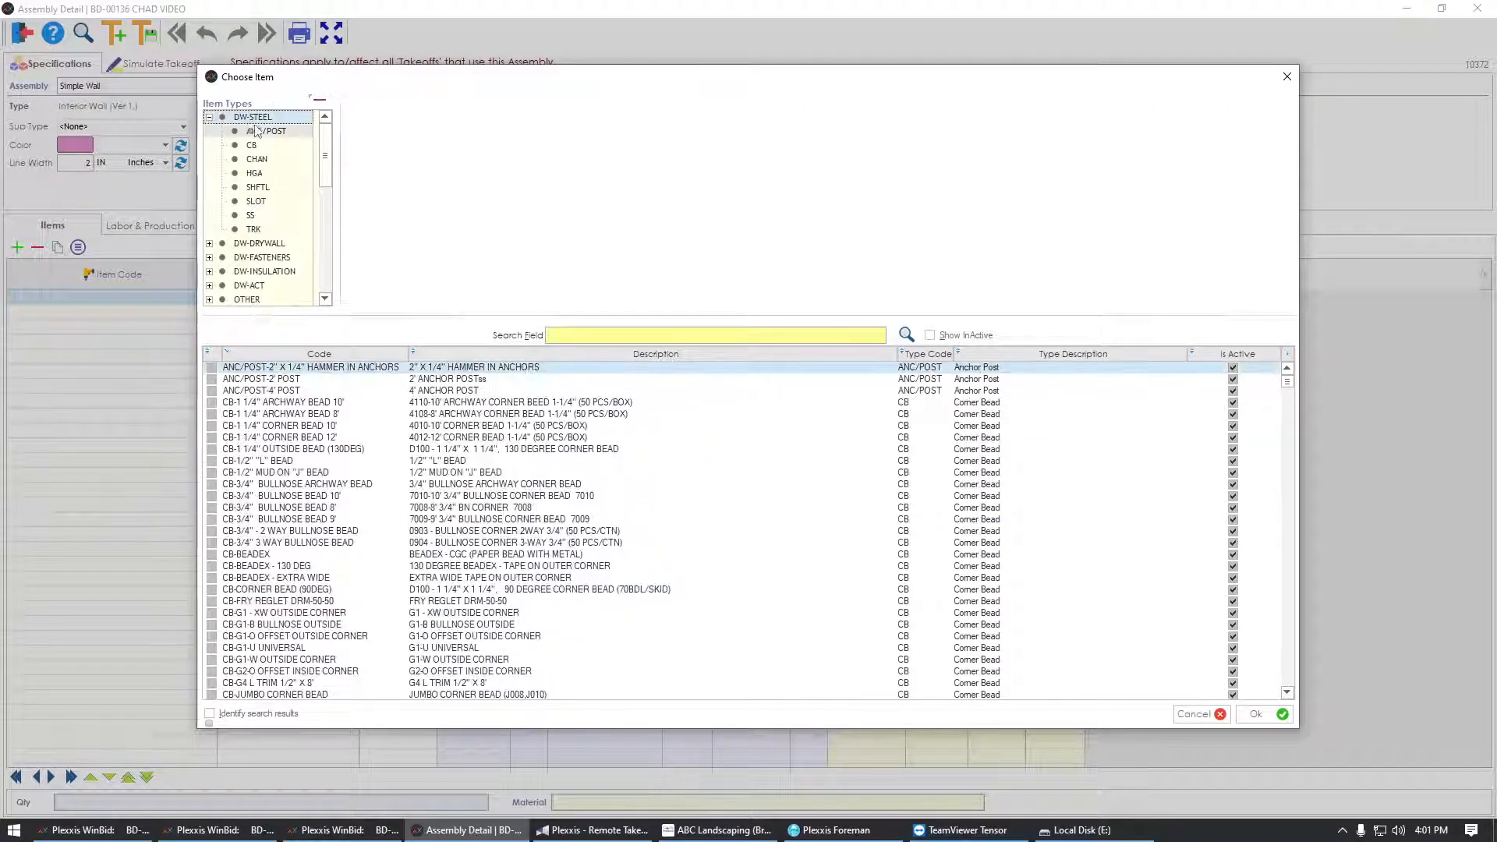
{"action": "left_click", "coordinate": [250, 216]}
{"action": "left_click", "coordinate": [361, 117]}
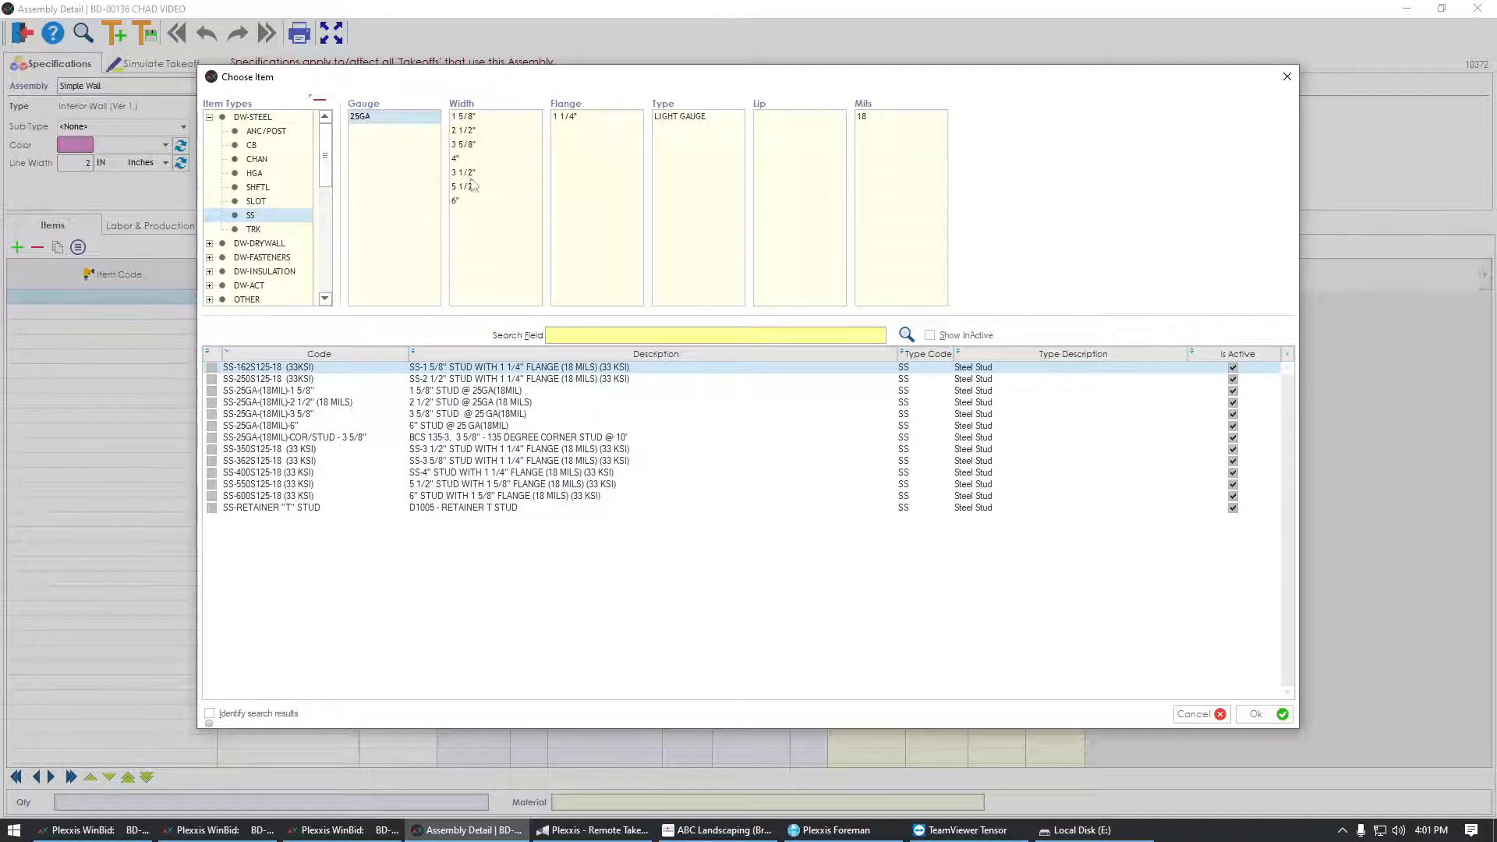
{"action": "left_click", "coordinate": [463, 144]}
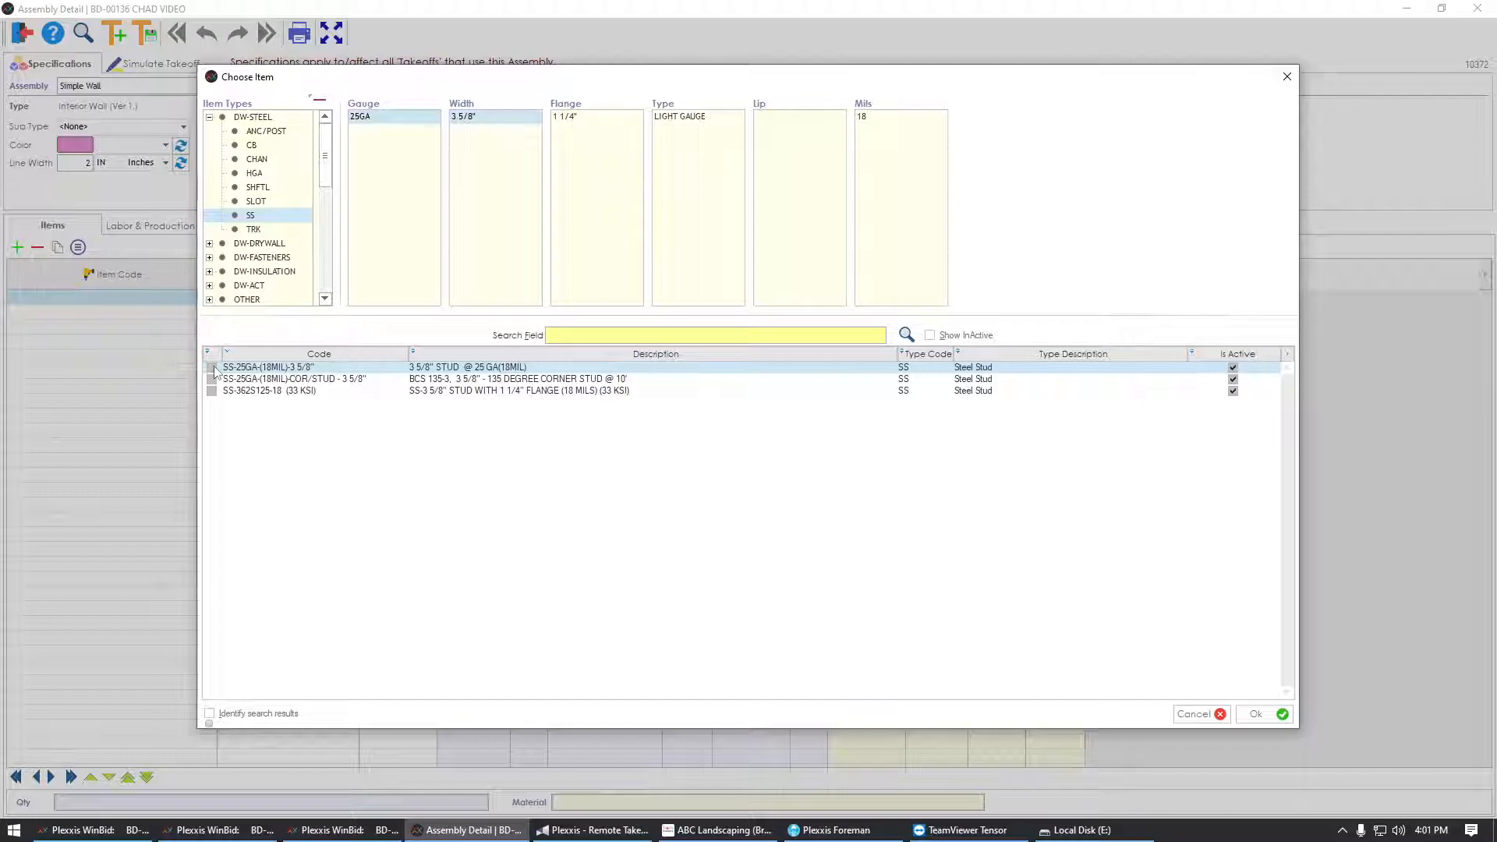
Step: Mark the 25GA 3 5/8" steel track in both its standard and slotted versions for the assembly
{"action": "left_click", "coordinate": [252, 231]}
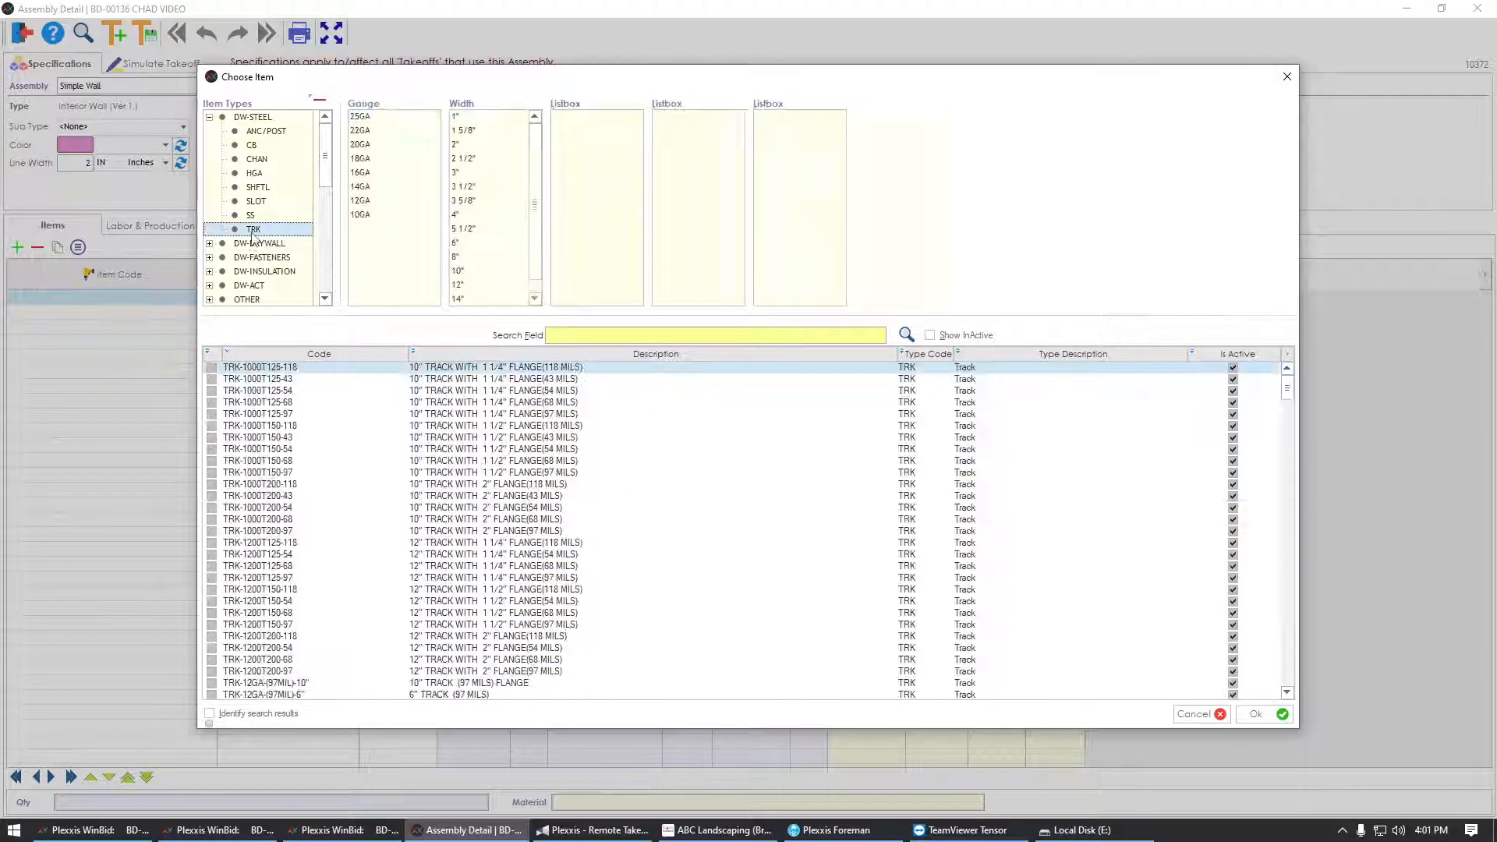
{"action": "left_click", "coordinate": [363, 117]}
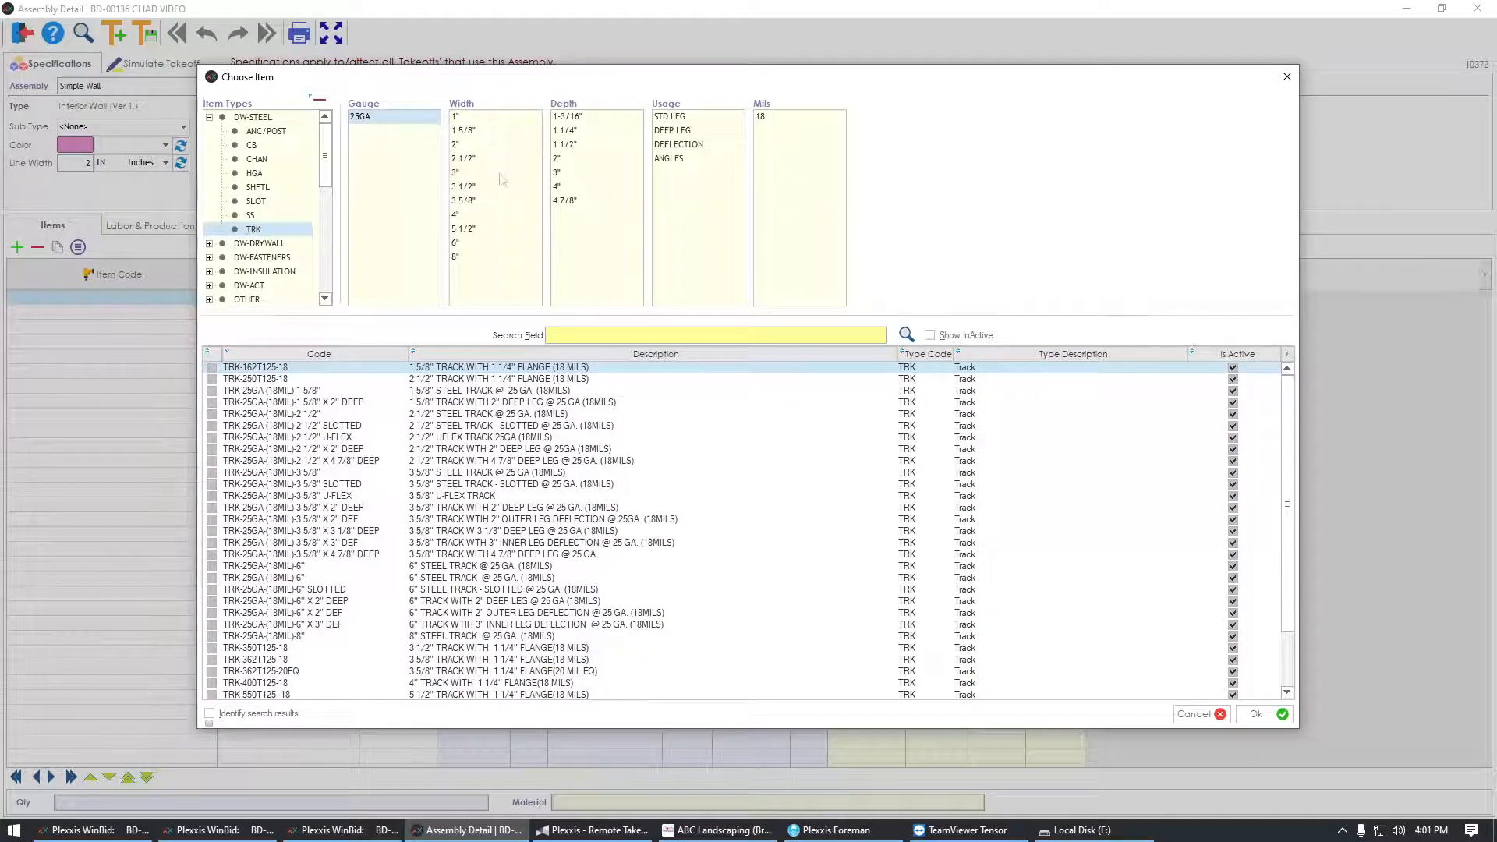
{"action": "left_click", "coordinate": [466, 200]}
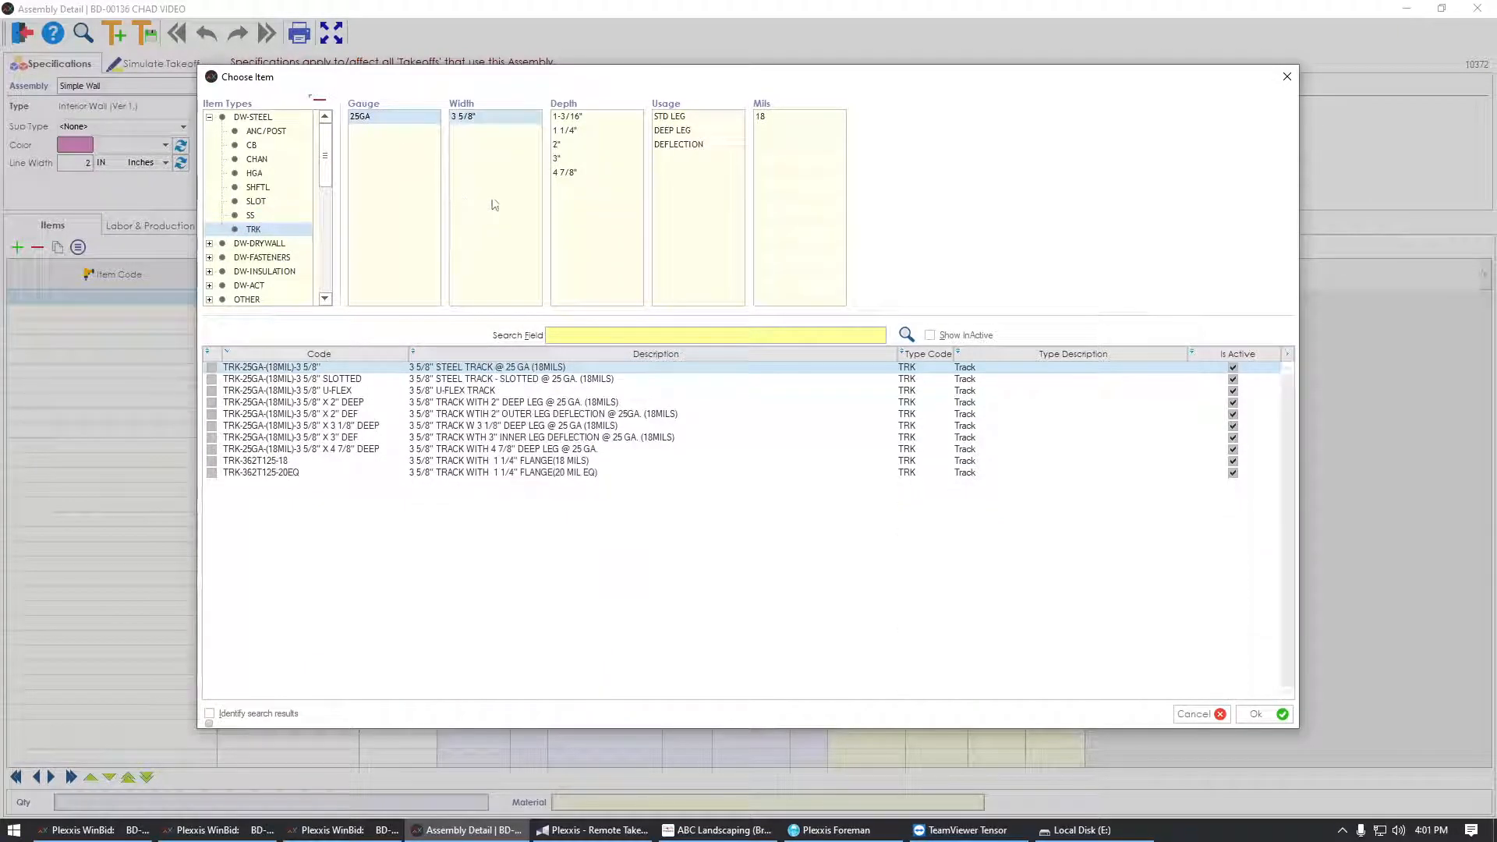
{"action": "left_click", "coordinate": [212, 379]}
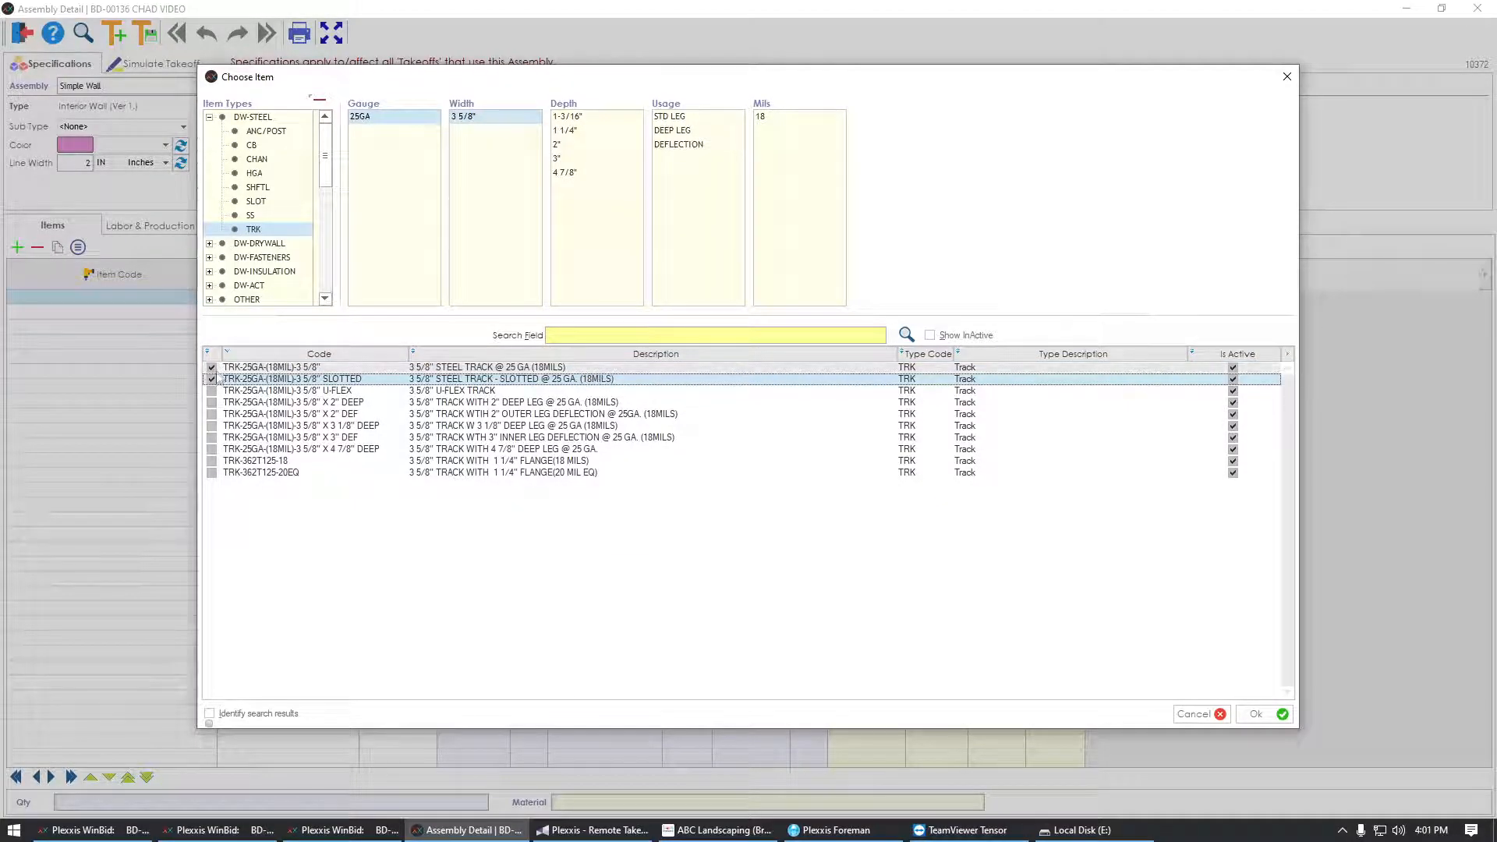
Step: Mark the 5/8" fire-rated drywall GWB-5/8" F/R 'X' and add all chosen items to the assembly
{"action": "left_click", "coordinate": [234, 243]}
{"action": "left_click", "coordinate": [209, 243]}
{"action": "left_click", "coordinate": [269, 284]}
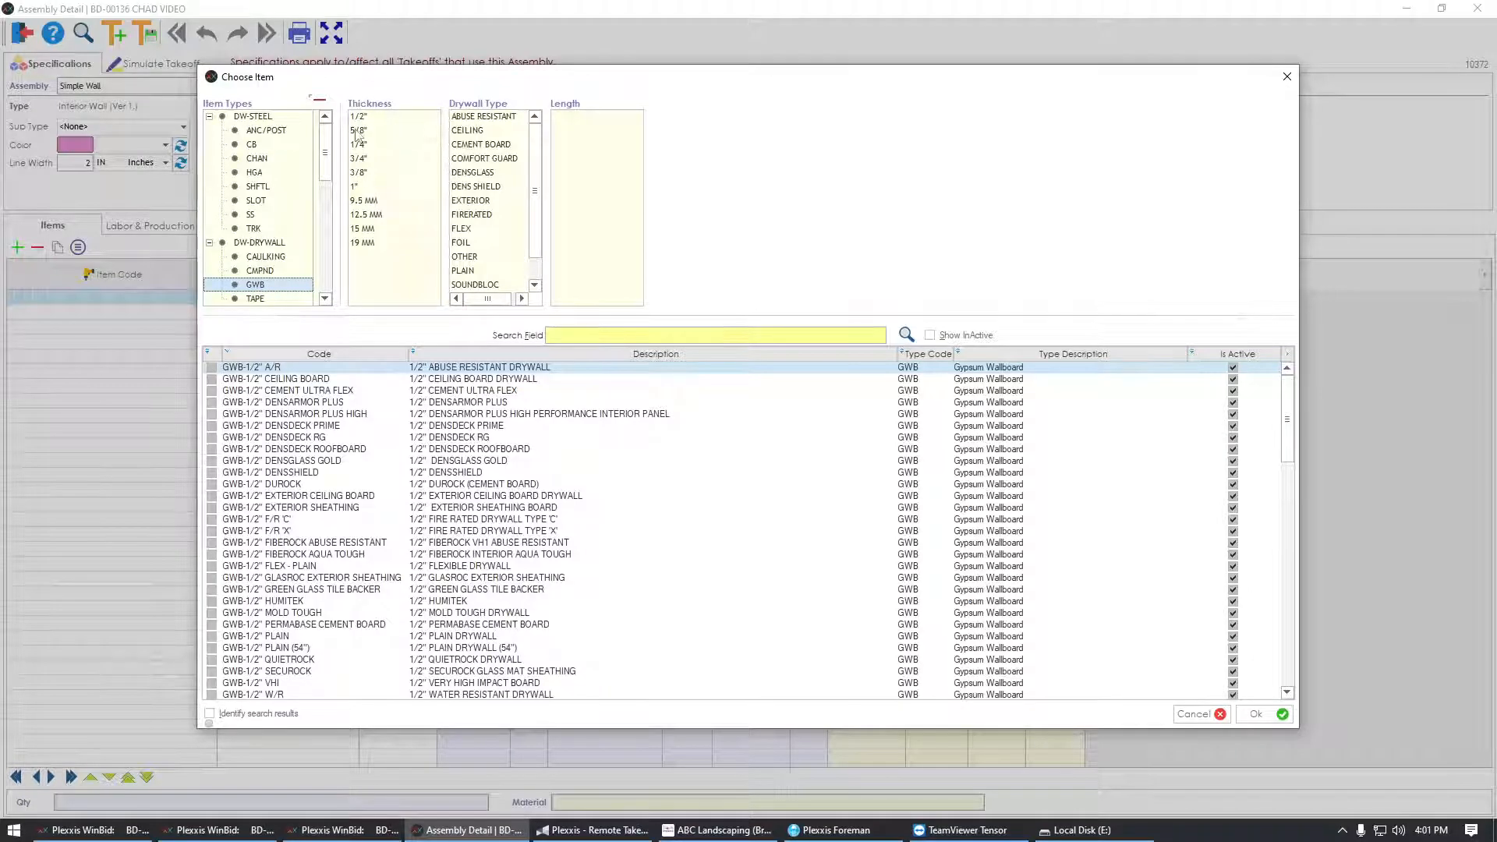
{"action": "left_click", "coordinate": [358, 131]}
{"action": "left_click", "coordinate": [472, 219]}
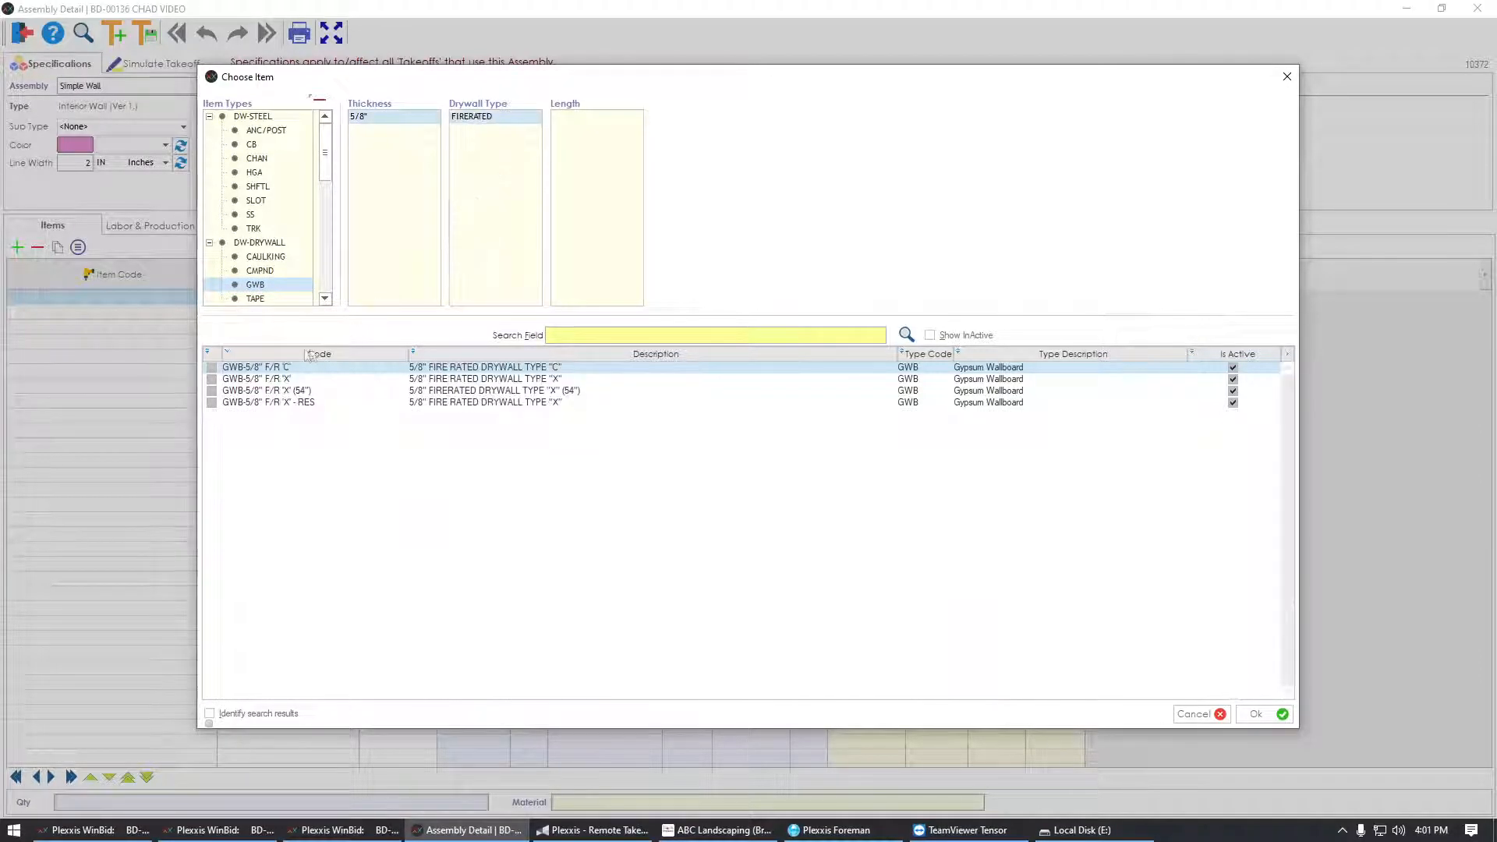
{"action": "left_click", "coordinate": [284, 378]}
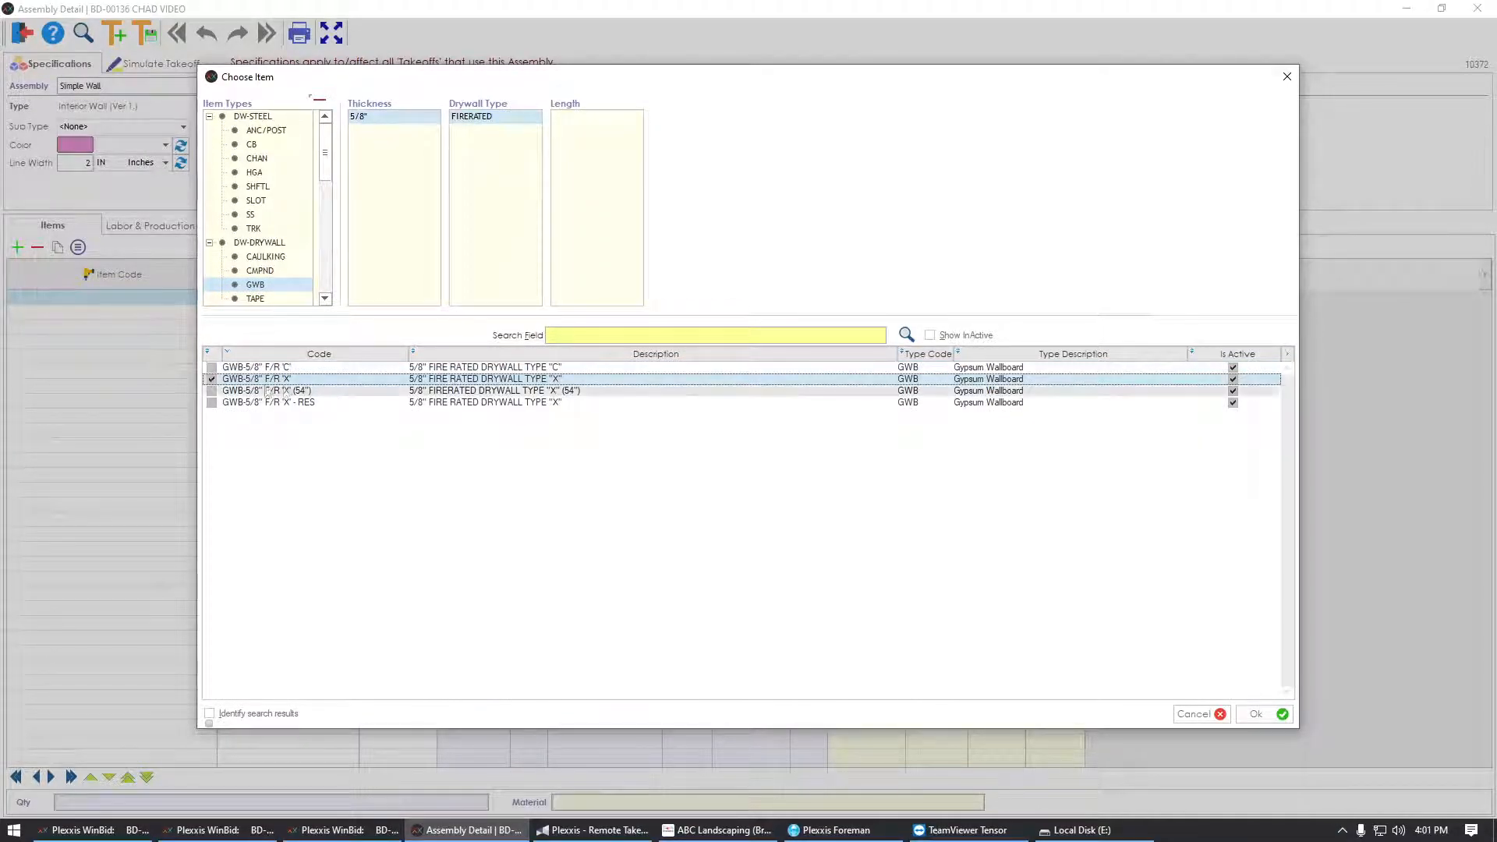
{"action": "left_click", "coordinate": [1255, 714]}
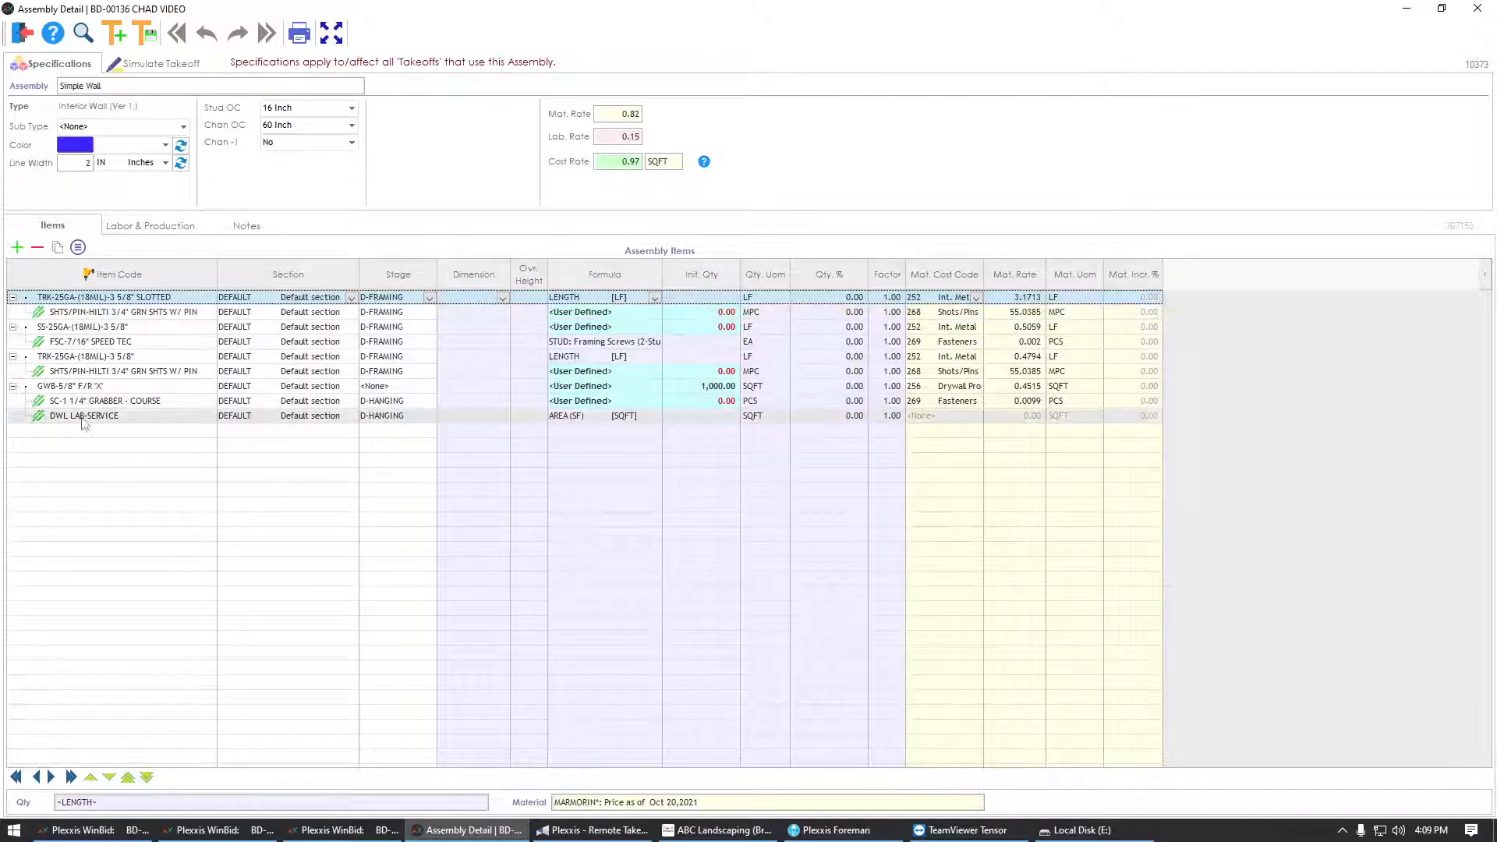
Step: Review the linked fastener and labor items beneath the tracks, stud and drywall in the assembly
{"action": "left_click", "coordinate": [48, 314]}
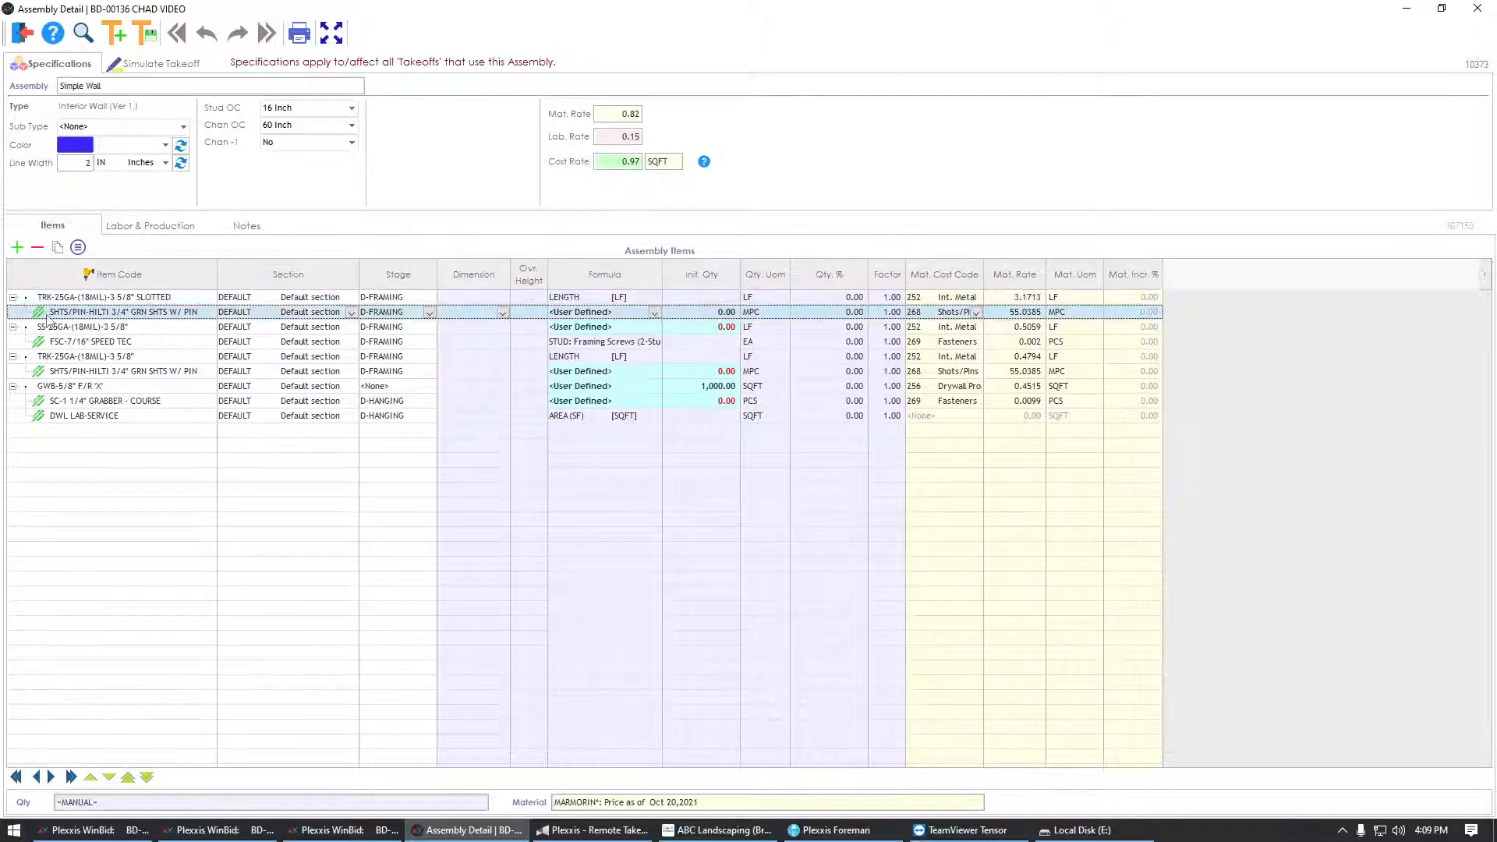
{"action": "left_click", "coordinate": [54, 344]}
{"action": "left_click", "coordinate": [57, 373]}
{"action": "left_click", "coordinate": [59, 403]}
{"action": "left_click", "coordinate": [67, 418]}
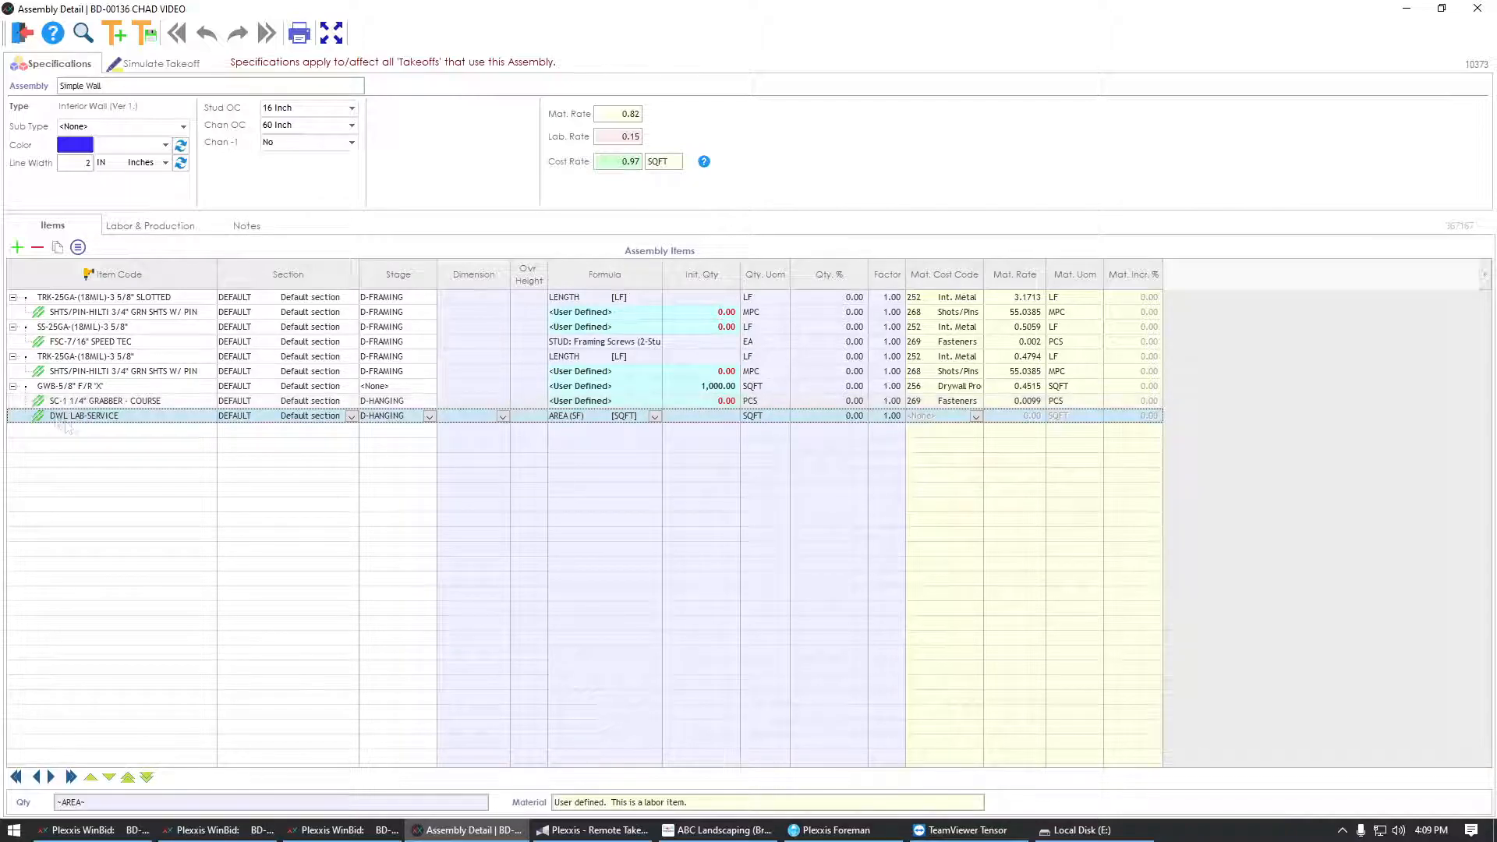
{"action": "left_click", "coordinate": [69, 388]}
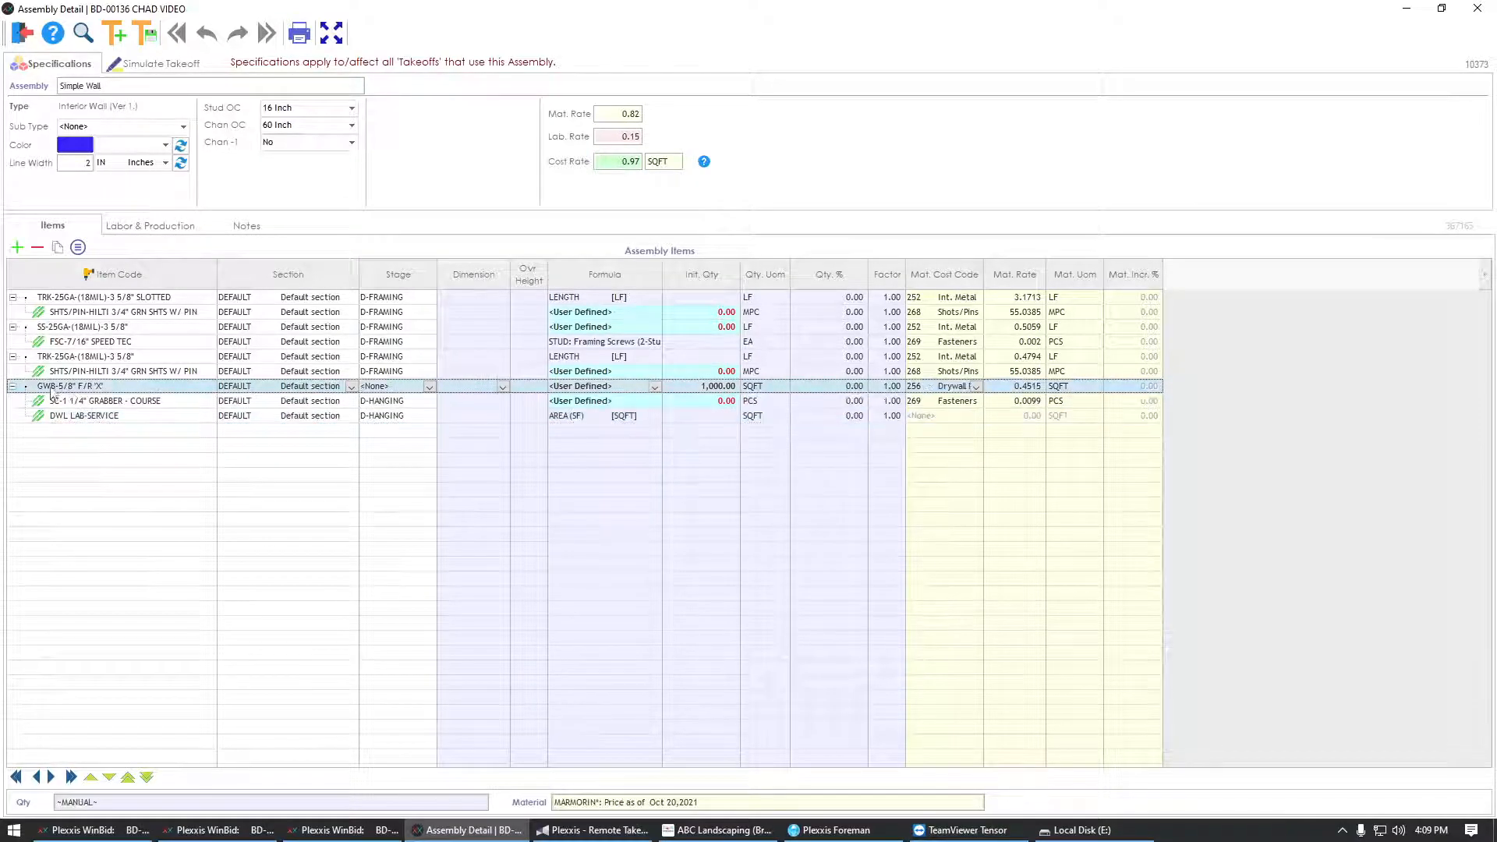
{"action": "left_click", "coordinate": [66, 401]}
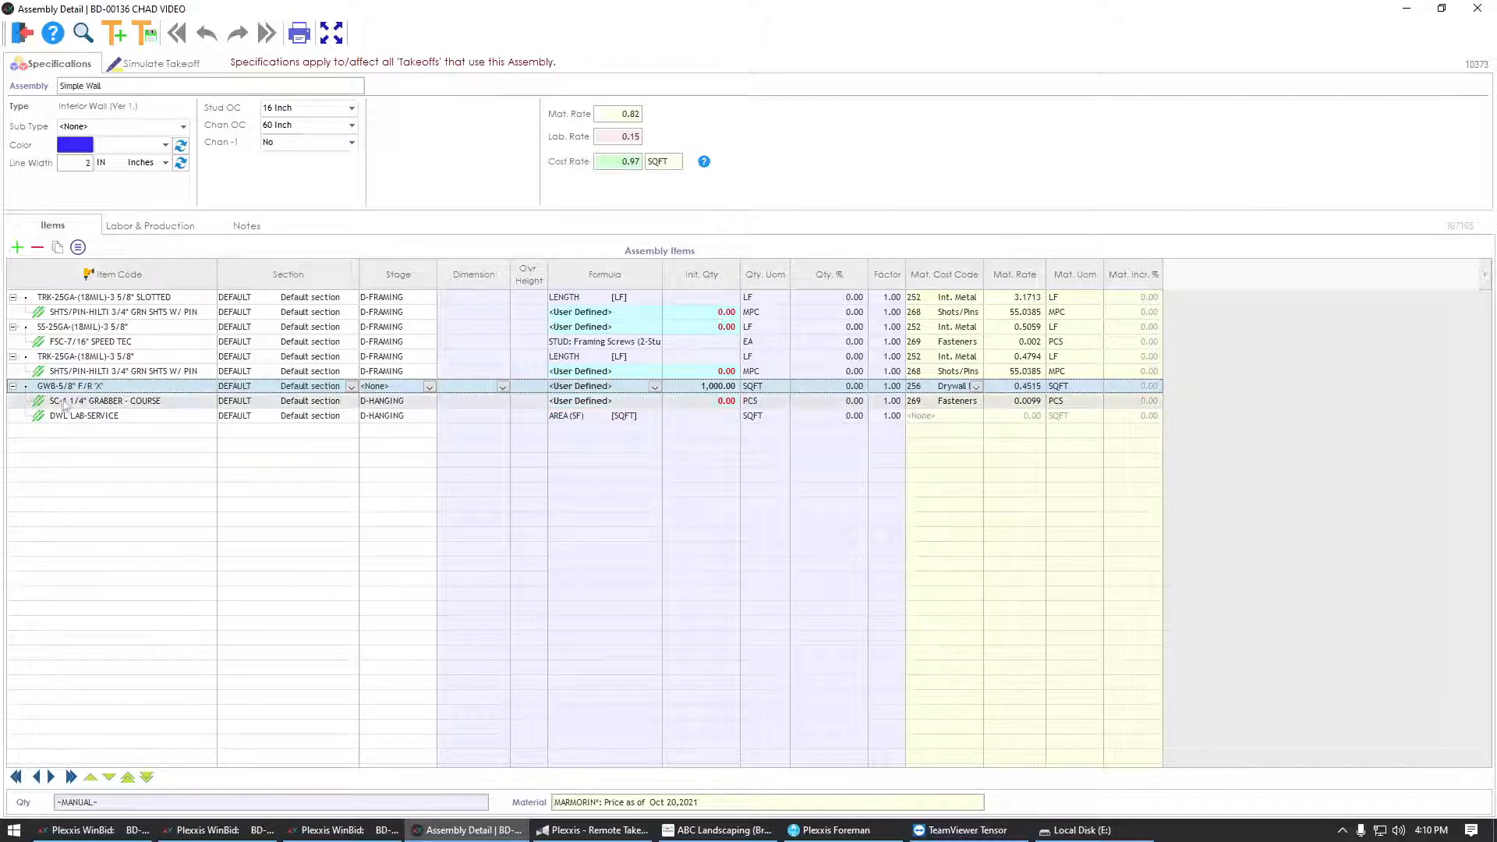
{"action": "left_click", "coordinate": [64, 418]}
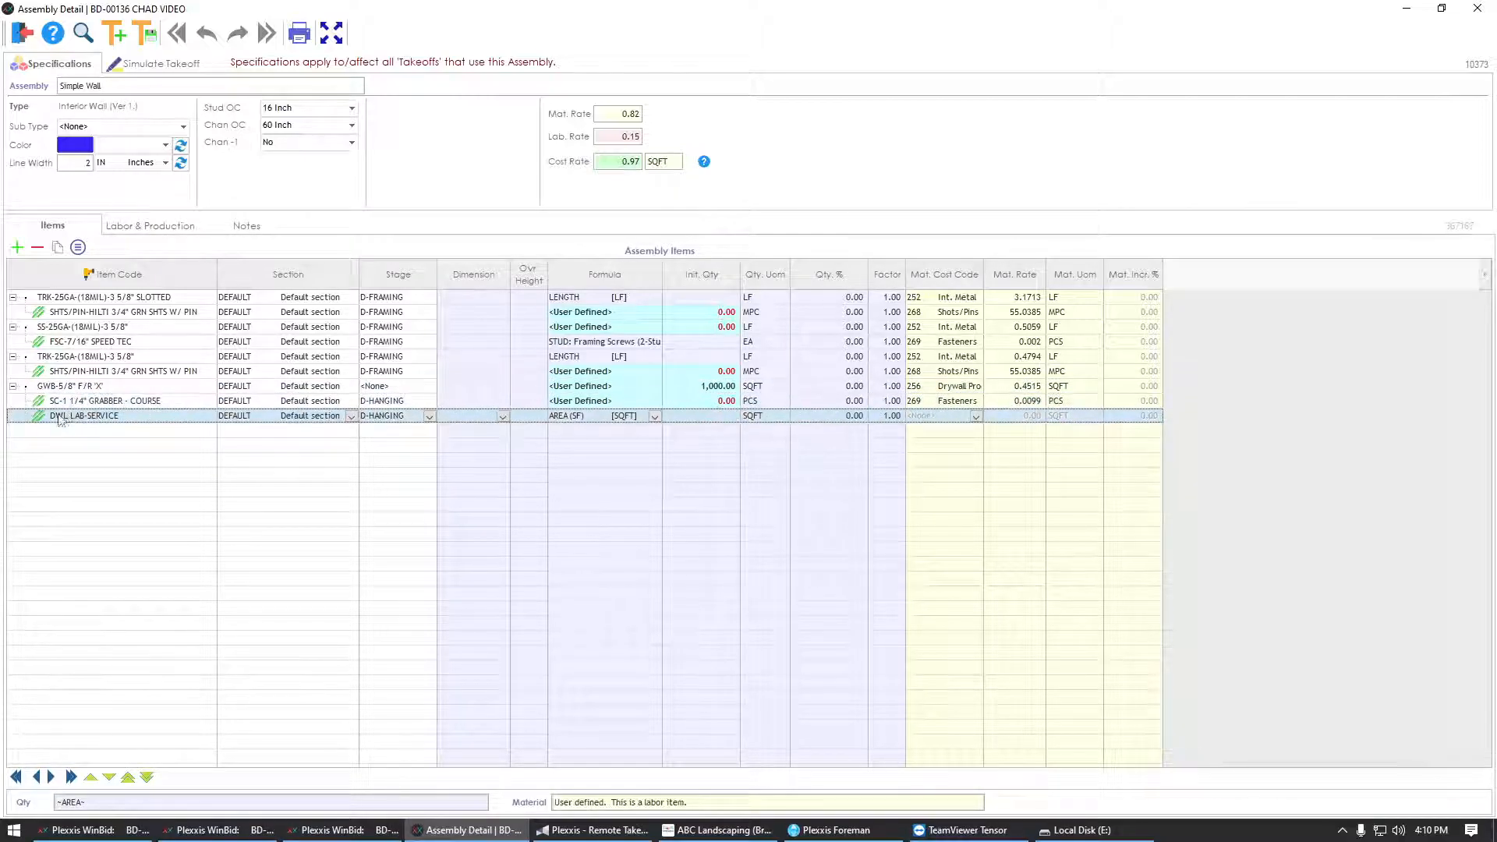
Step: Set the GWB-5/8" F/R 'X' item's section to BOARDING, stage to D-HANGING and dimension to 10'x4'
{"action": "left_click", "coordinate": [129, 387]}
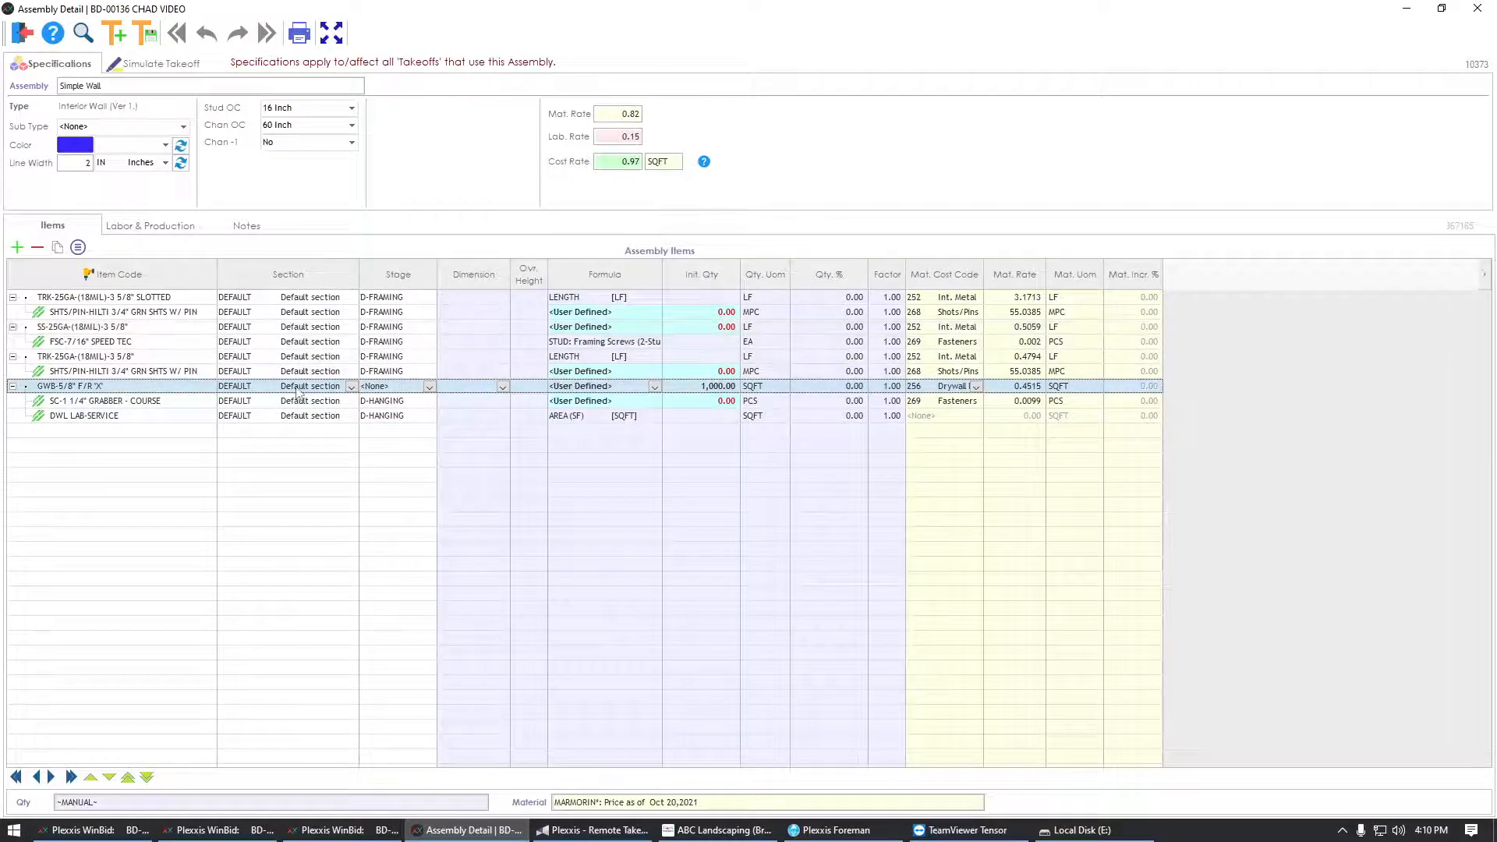
{"action": "left_click", "coordinate": [351, 388]}
{"action": "left_click", "coordinate": [300, 437]}
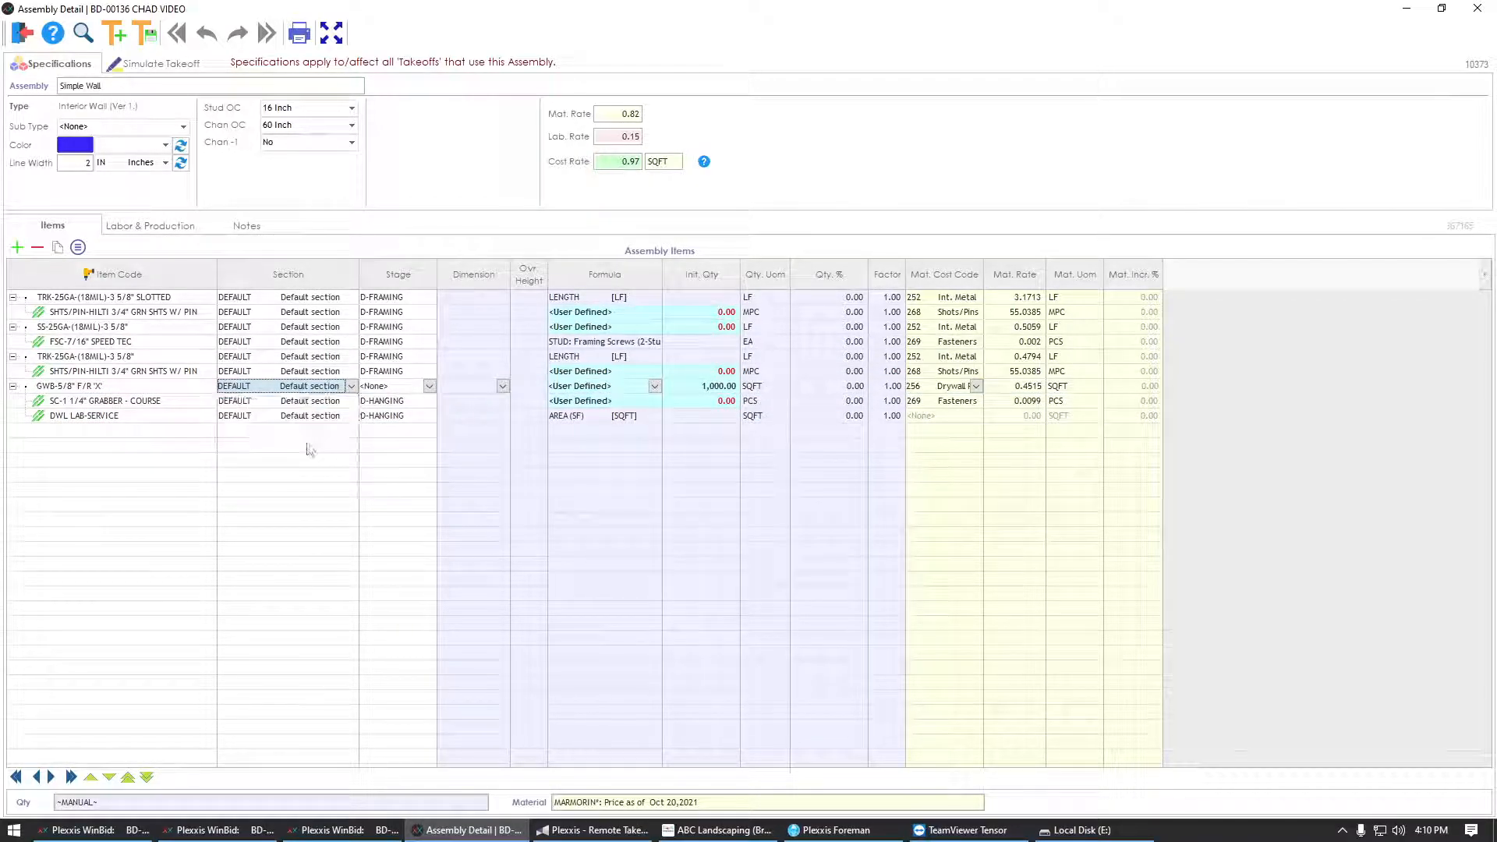
{"action": "left_click", "coordinate": [429, 386]}
{"action": "left_click", "coordinate": [398, 569]}
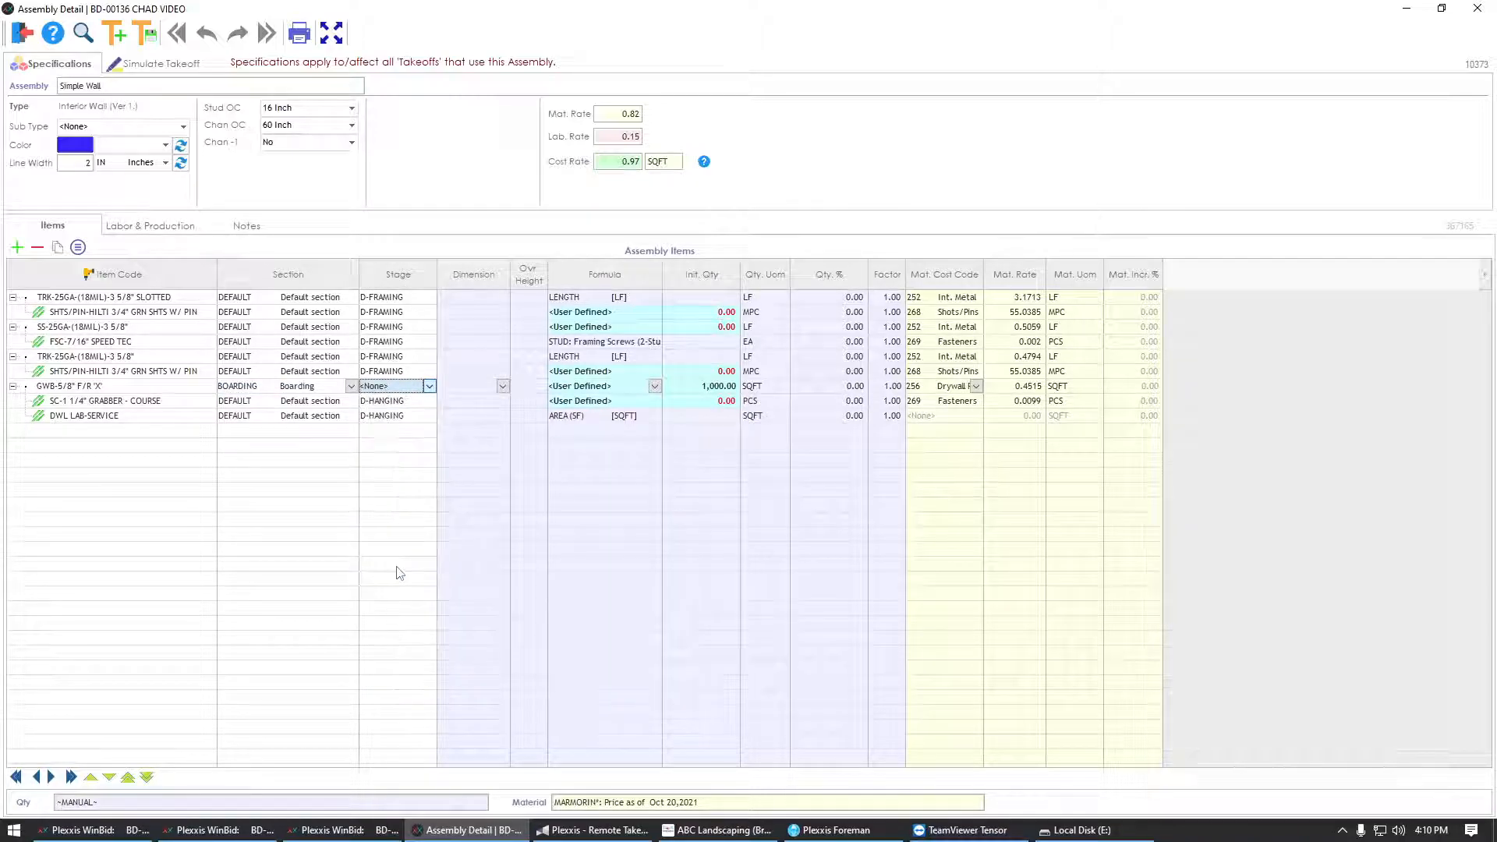
{"action": "left_click", "coordinate": [503, 386]}
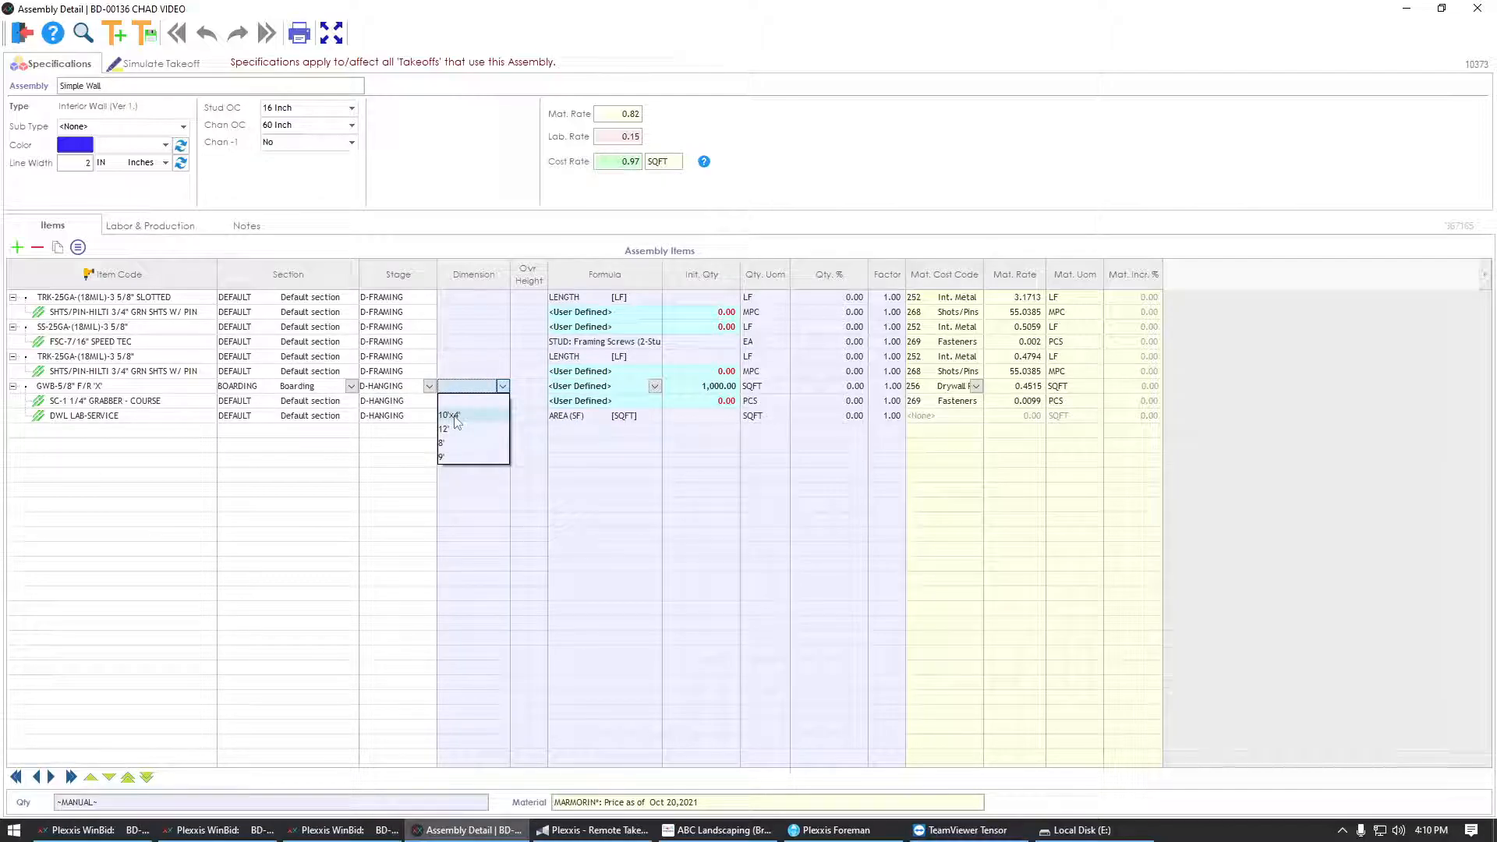
{"action": "left_click", "coordinate": [459, 415]}
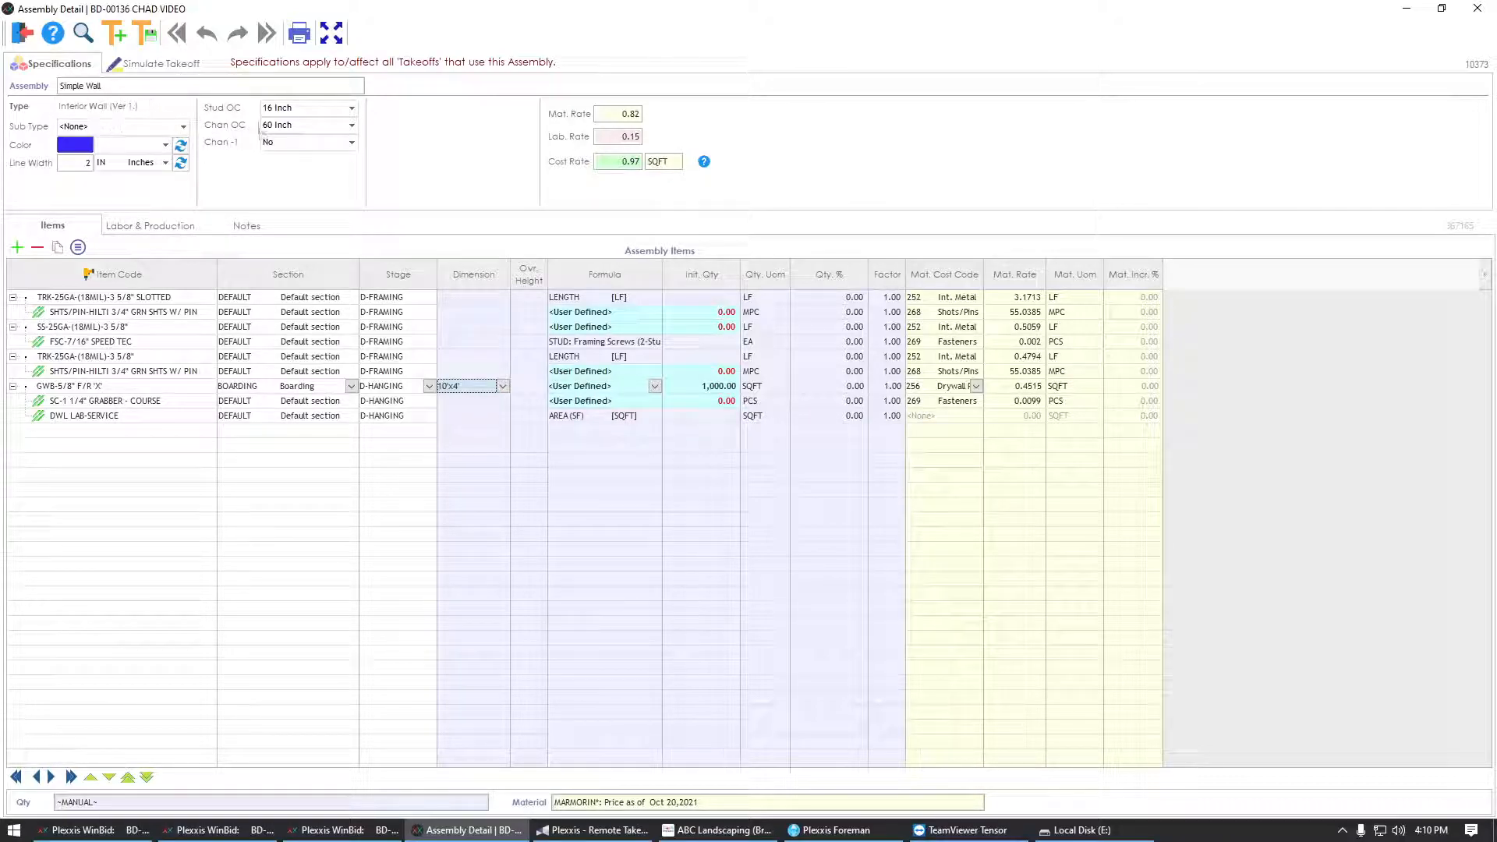
Step: Set the drywall item's quantity formula to AREA (SF) and check its quantities in the simulated takeoff
{"action": "left_click", "coordinate": [156, 63]}
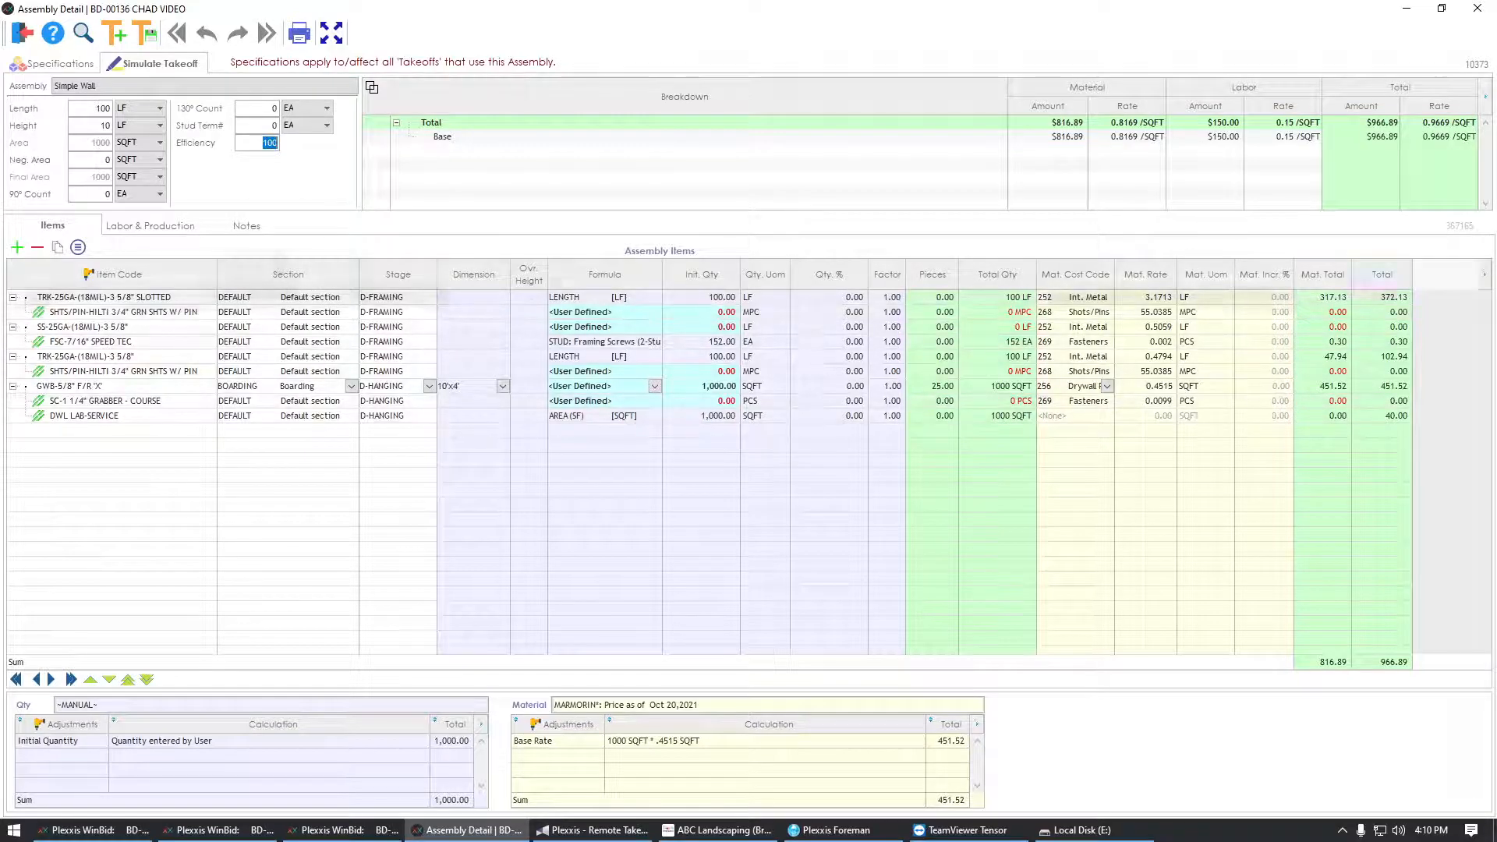
{"action": "left_click", "coordinate": [45, 68]}
{"action": "left_click", "coordinate": [655, 386]}
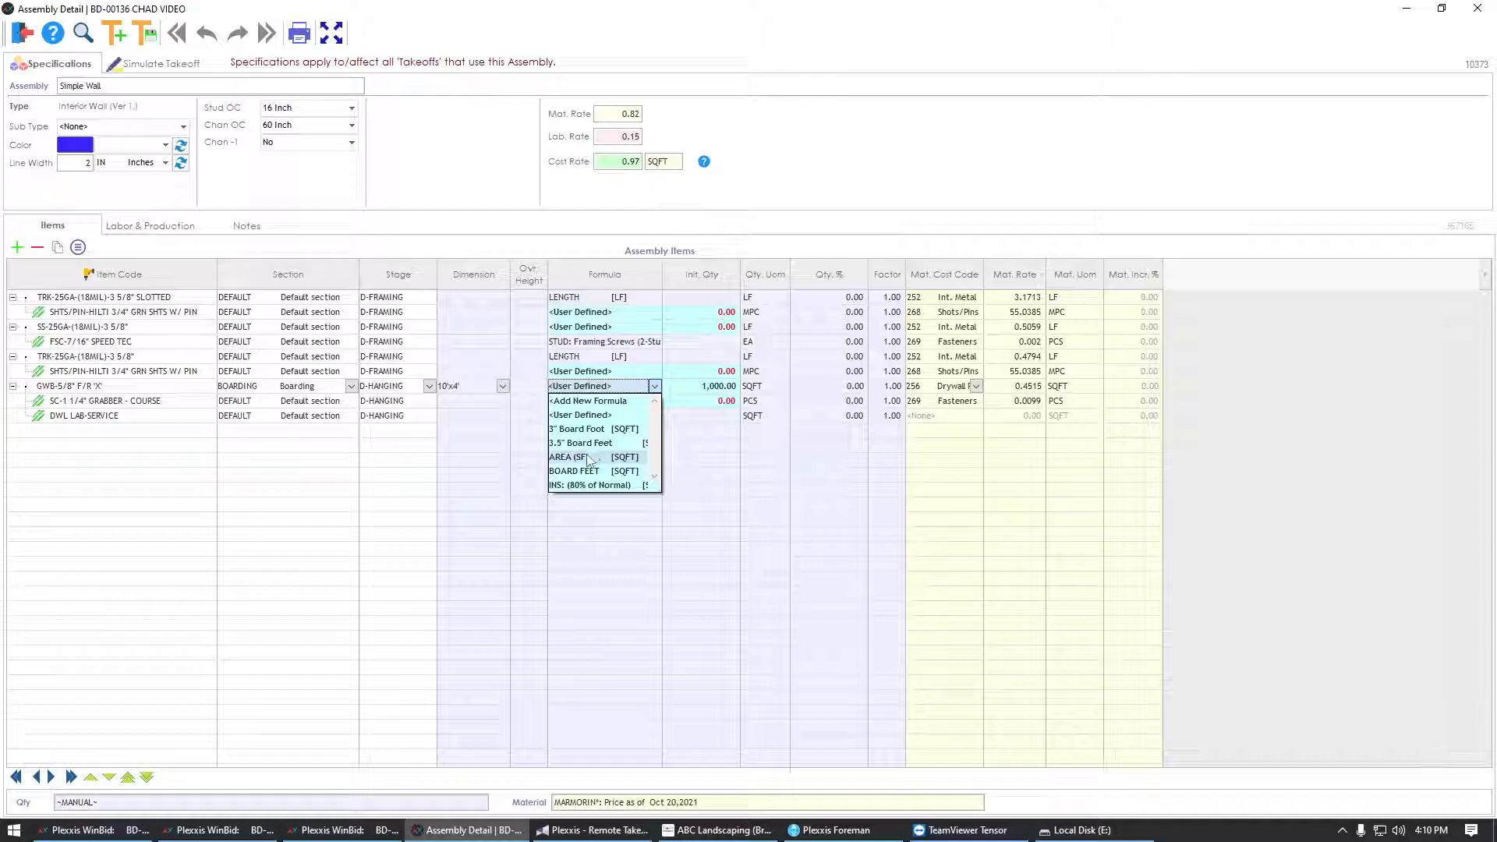
{"action": "left_click", "coordinate": [588, 457]}
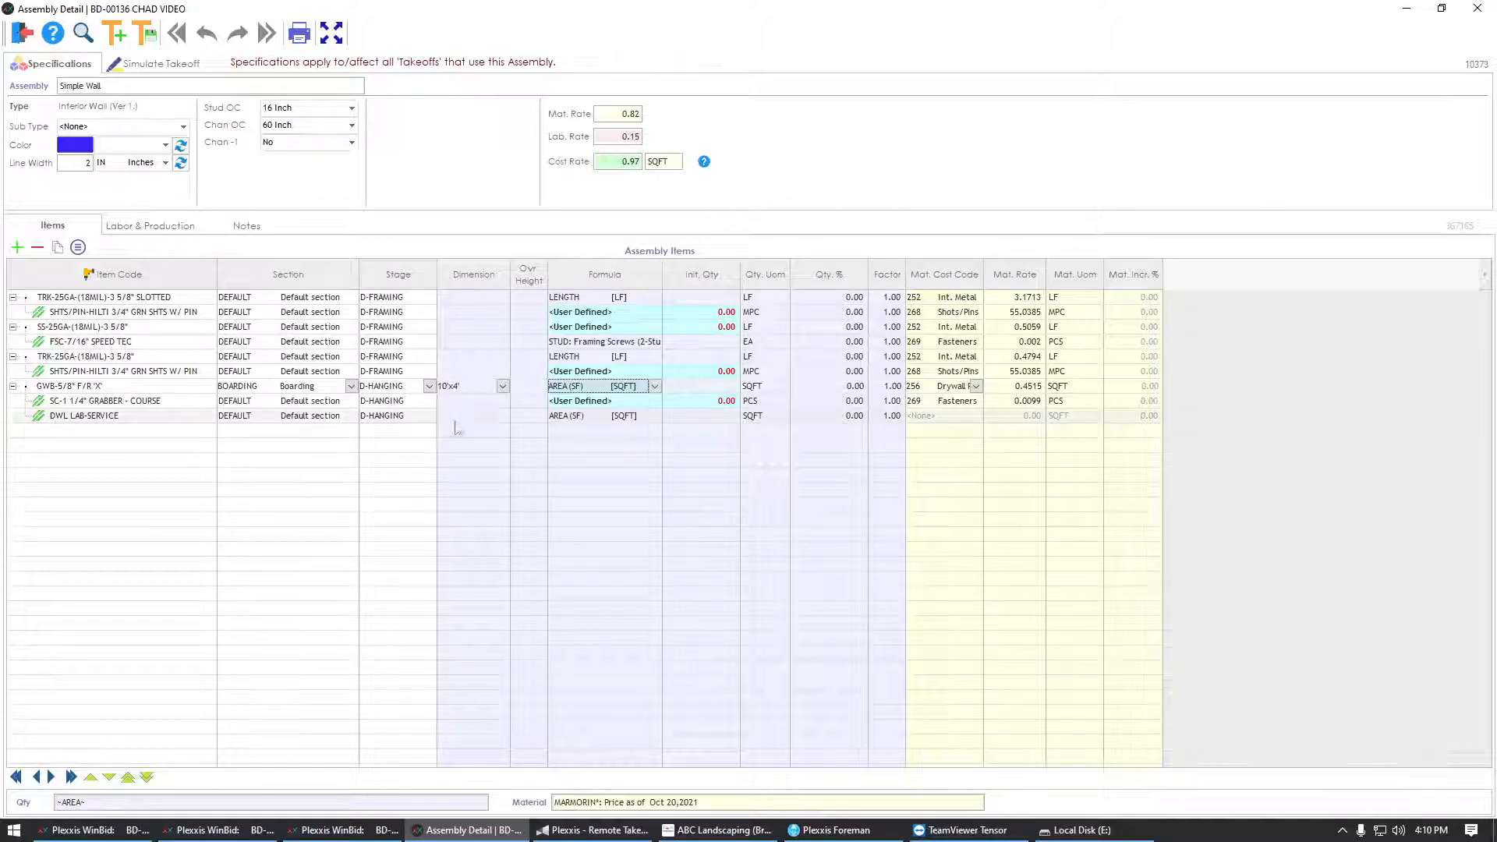
{"action": "left_click", "coordinate": [133, 67]}
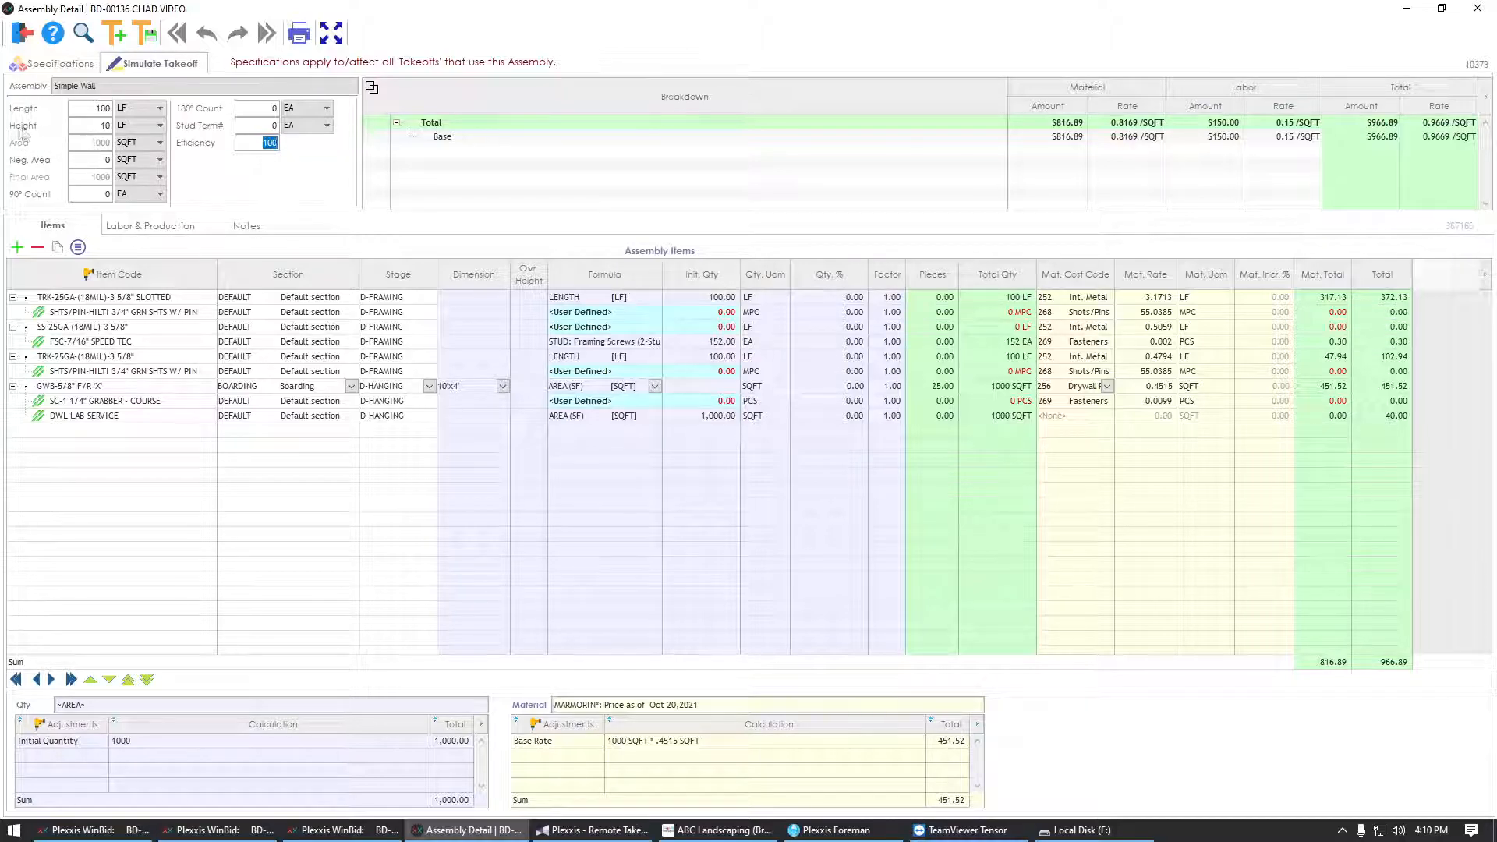
{"action": "left_click", "coordinate": [43, 66]}
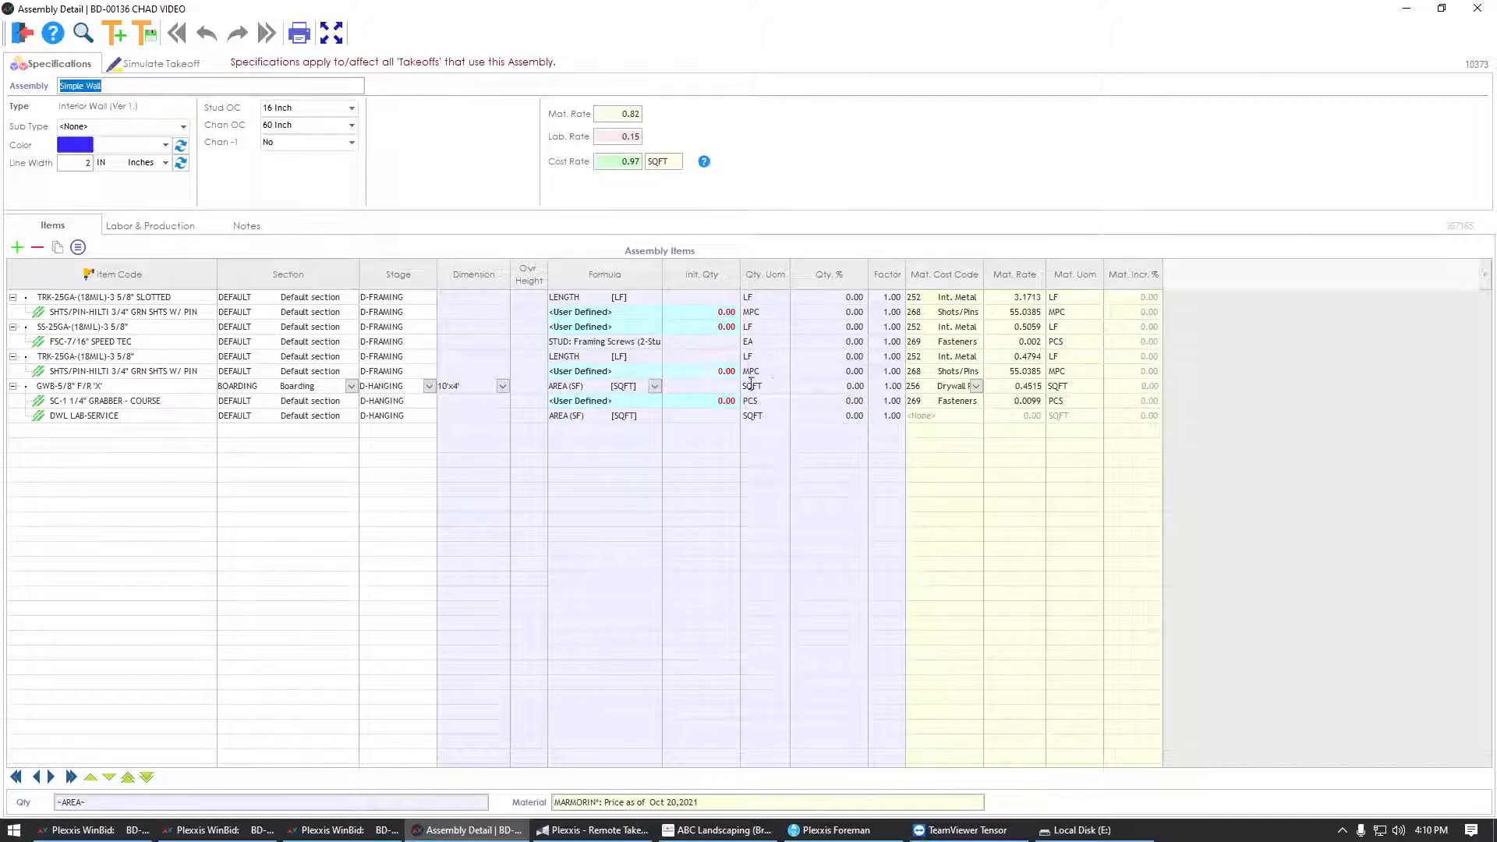
Step: Set the drywall item's quantity percentage to 5 and its factor to 2
{"action": "left_click", "coordinate": [849, 388]}
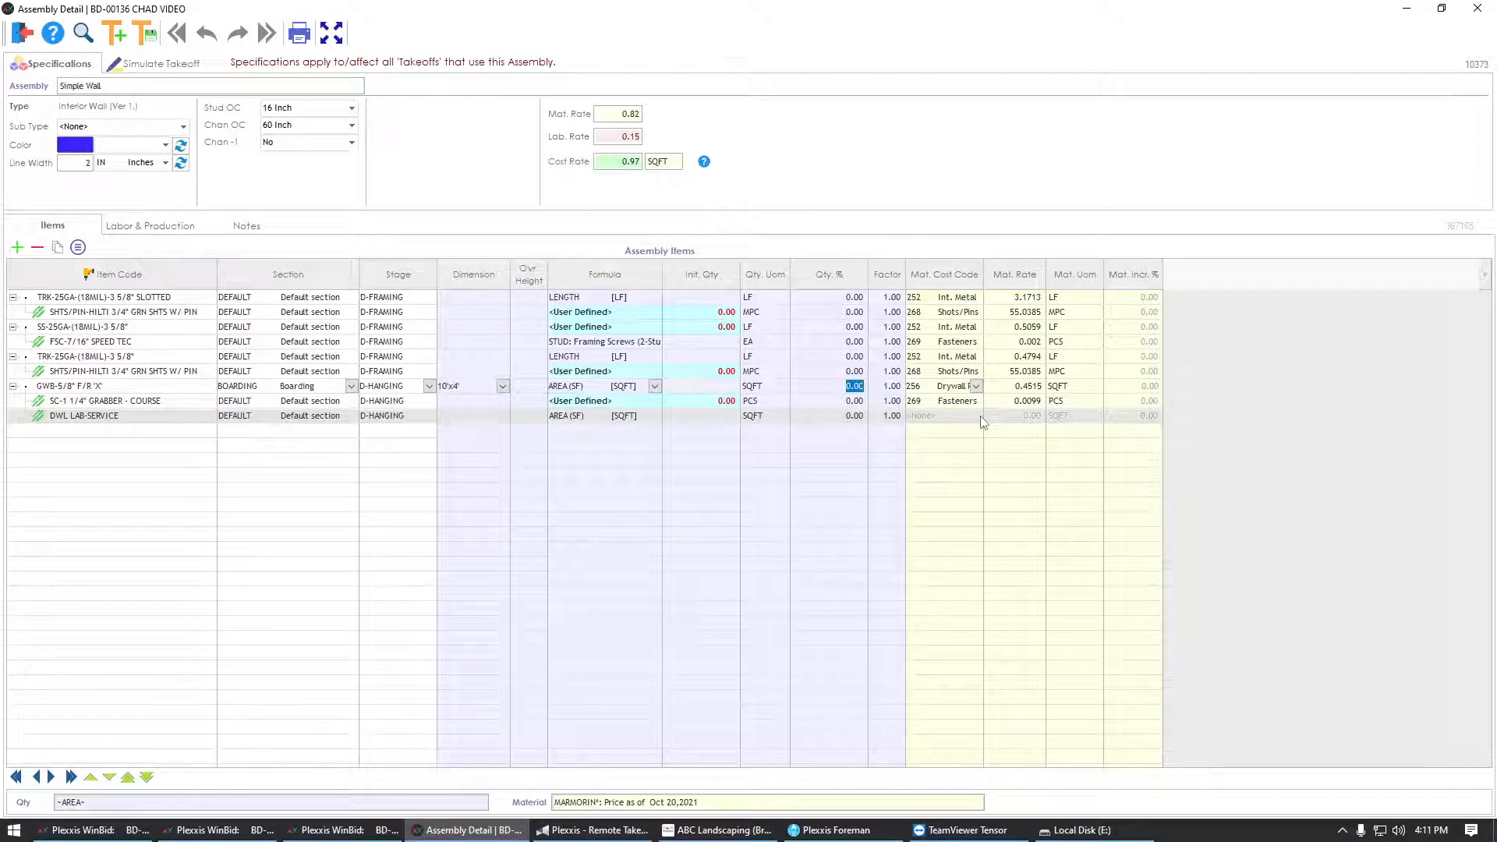
{"action": "type", "text": "5"}
{"action": "key", "text": "Tab"}
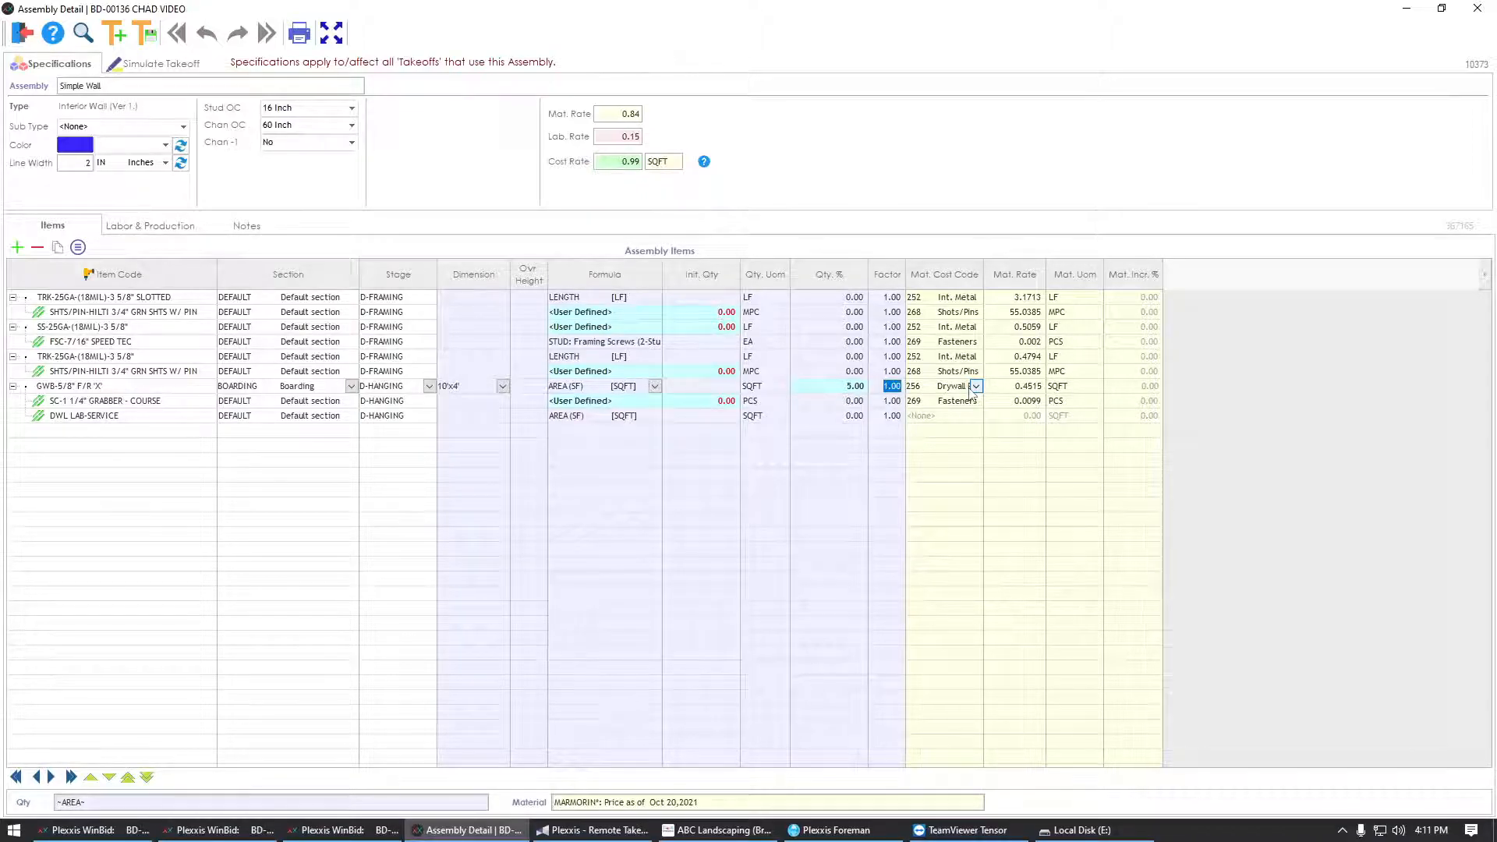
{"action": "type", "text": "2"}
{"action": "left_click", "coordinate": [875, 434]}
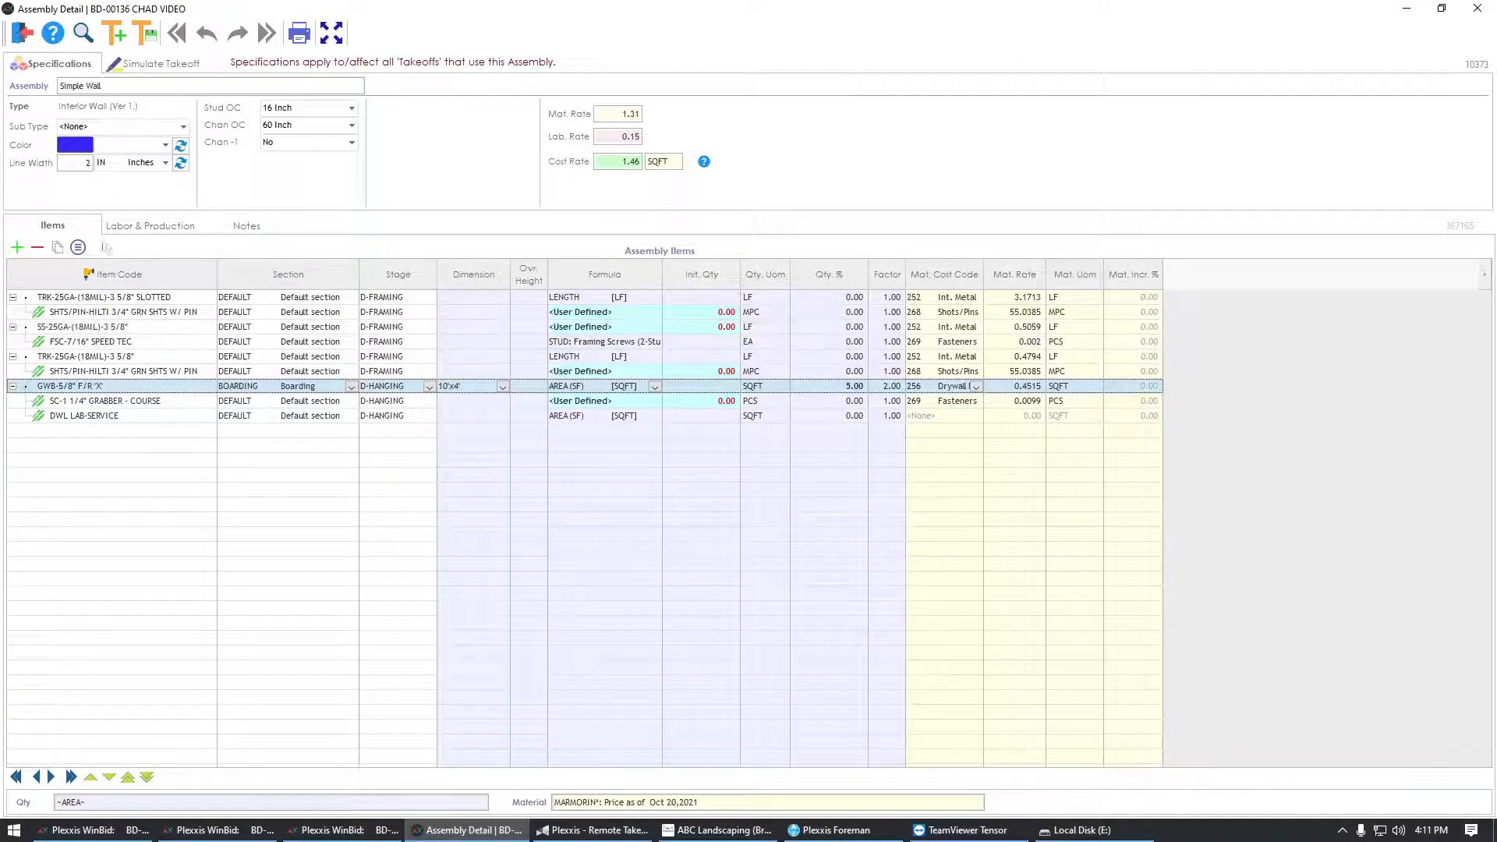
Step: Set the labor quantity method of the DWL LAB-SERVICE item beneath the drywall to = Mat Qty
{"action": "left_click", "coordinate": [148, 226]}
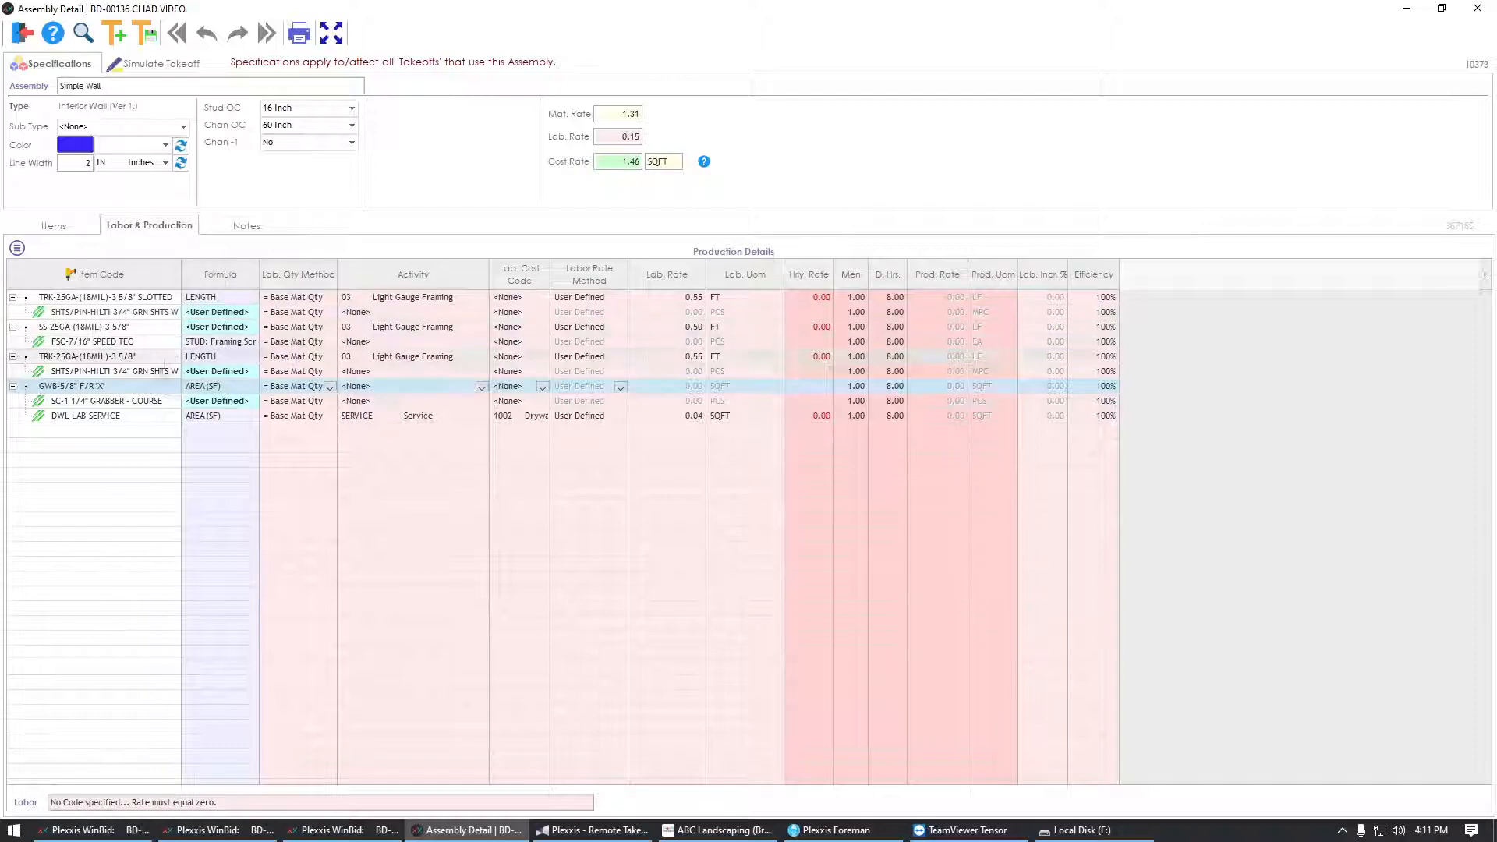
{"action": "left_click", "coordinate": [72, 417]}
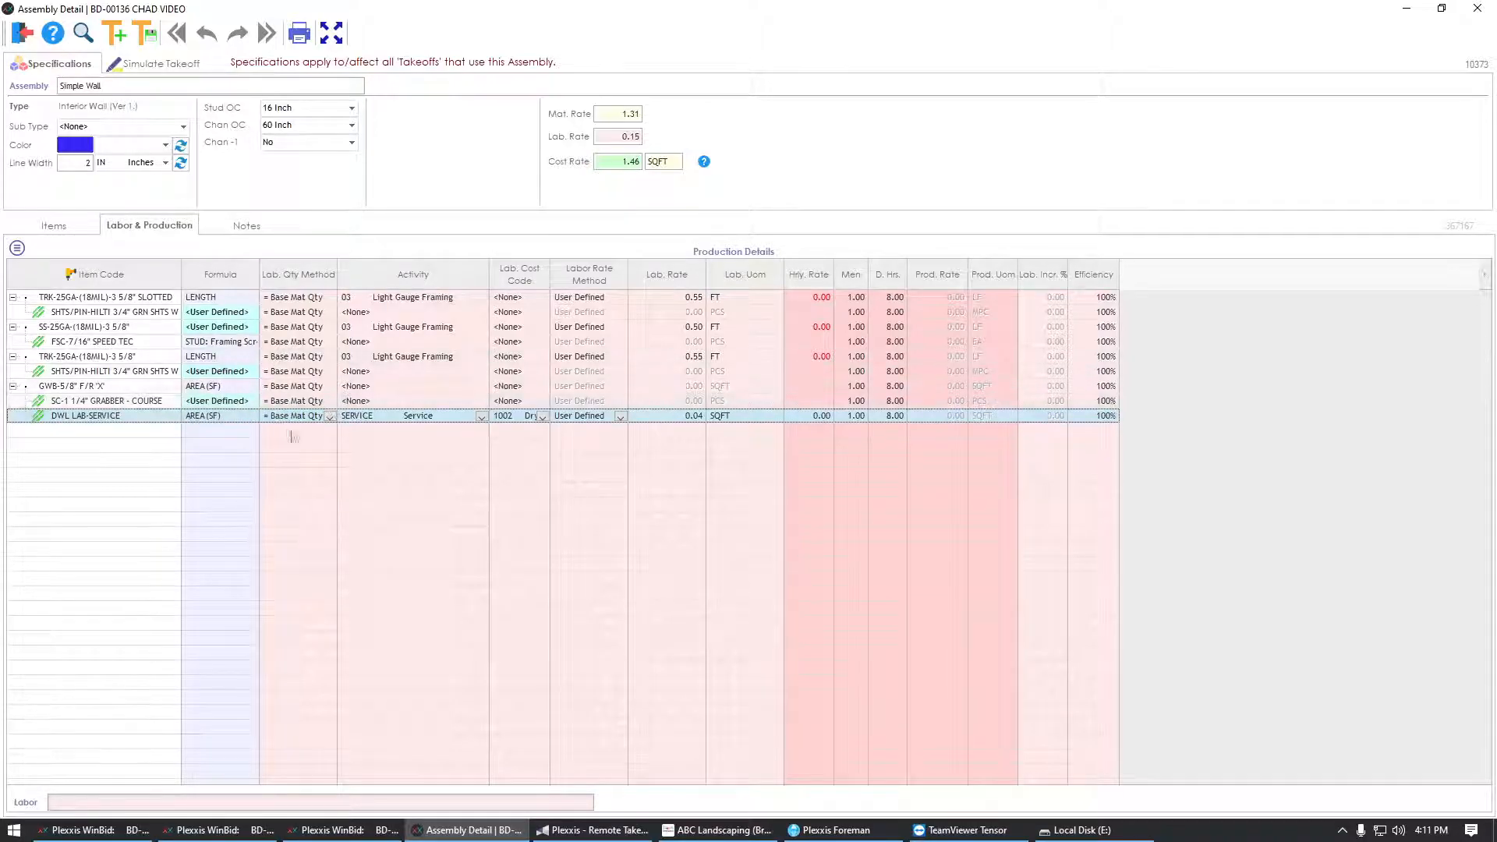
{"action": "left_click", "coordinate": [330, 415]}
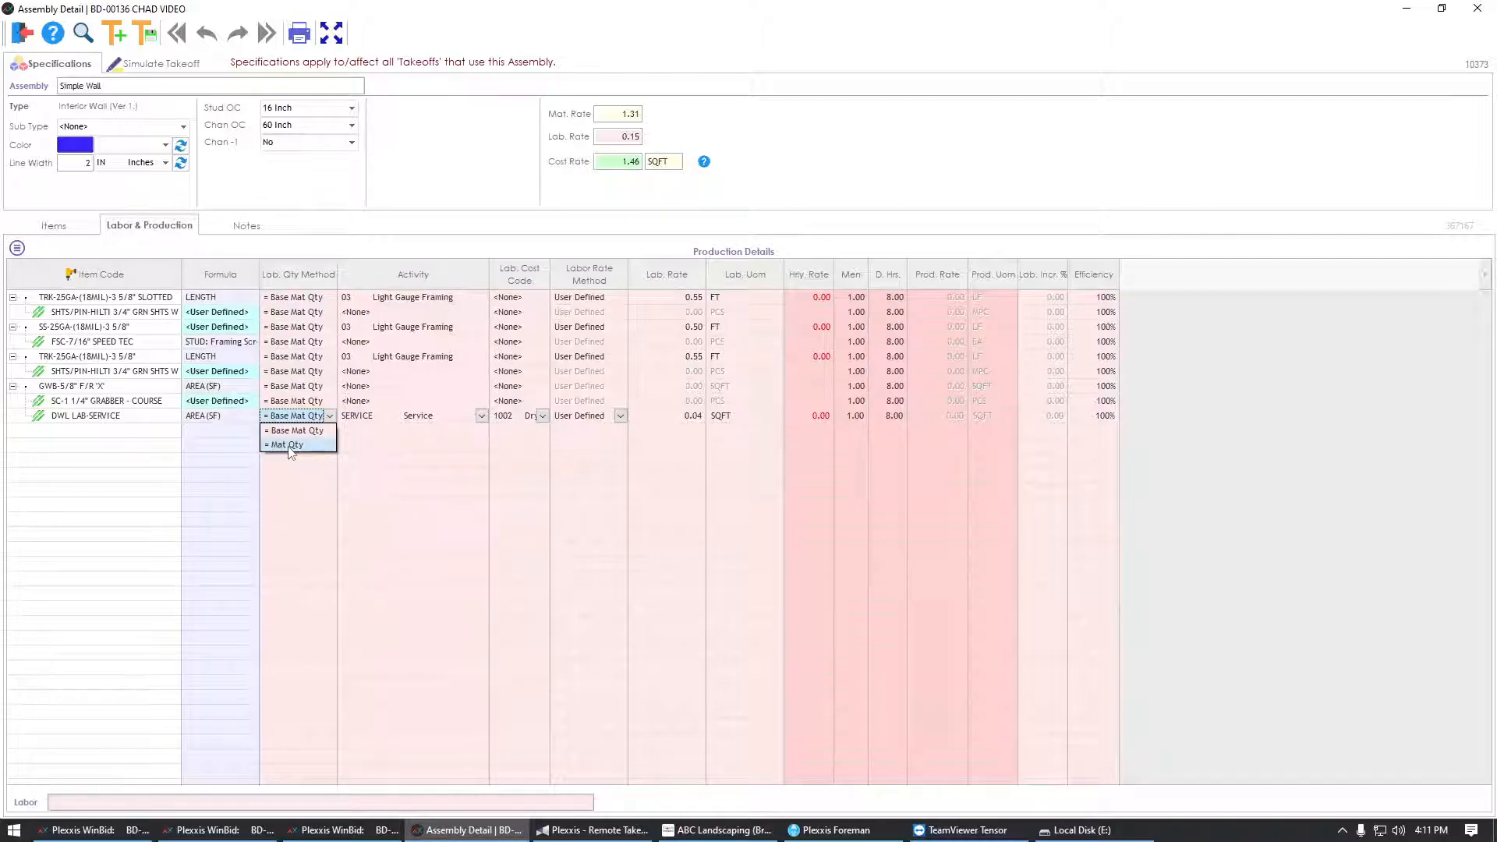
{"action": "left_click", "coordinate": [294, 451]}
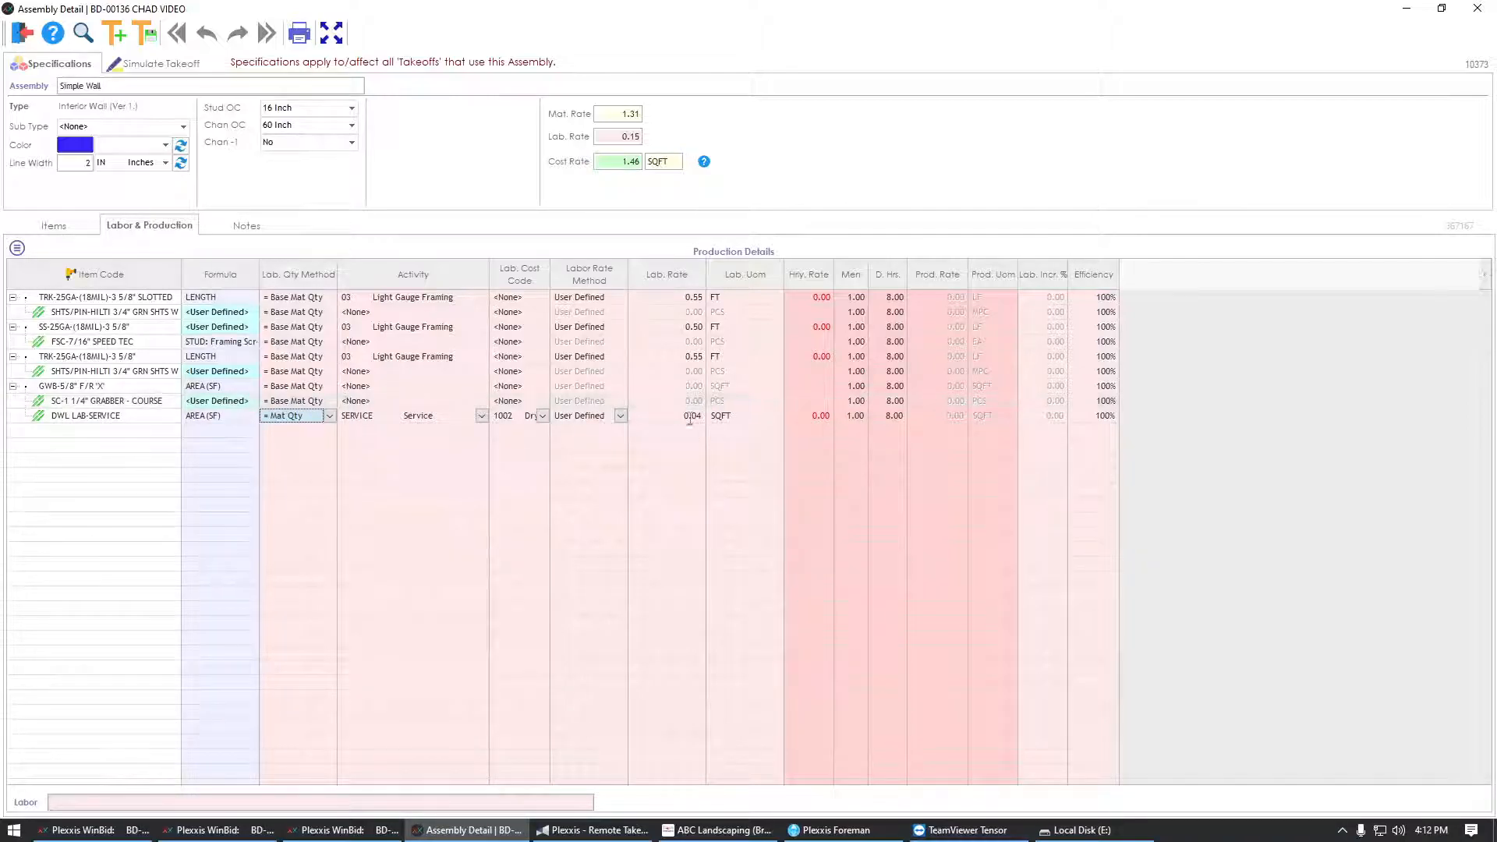
Step: Set the DWL LAB-SERVICE item's labor rate method to Prod: Qty Per Day and its production rate to 1200 SQFT
{"action": "left_click", "coordinate": [621, 415]}
{"action": "left_click", "coordinate": [590, 445]}
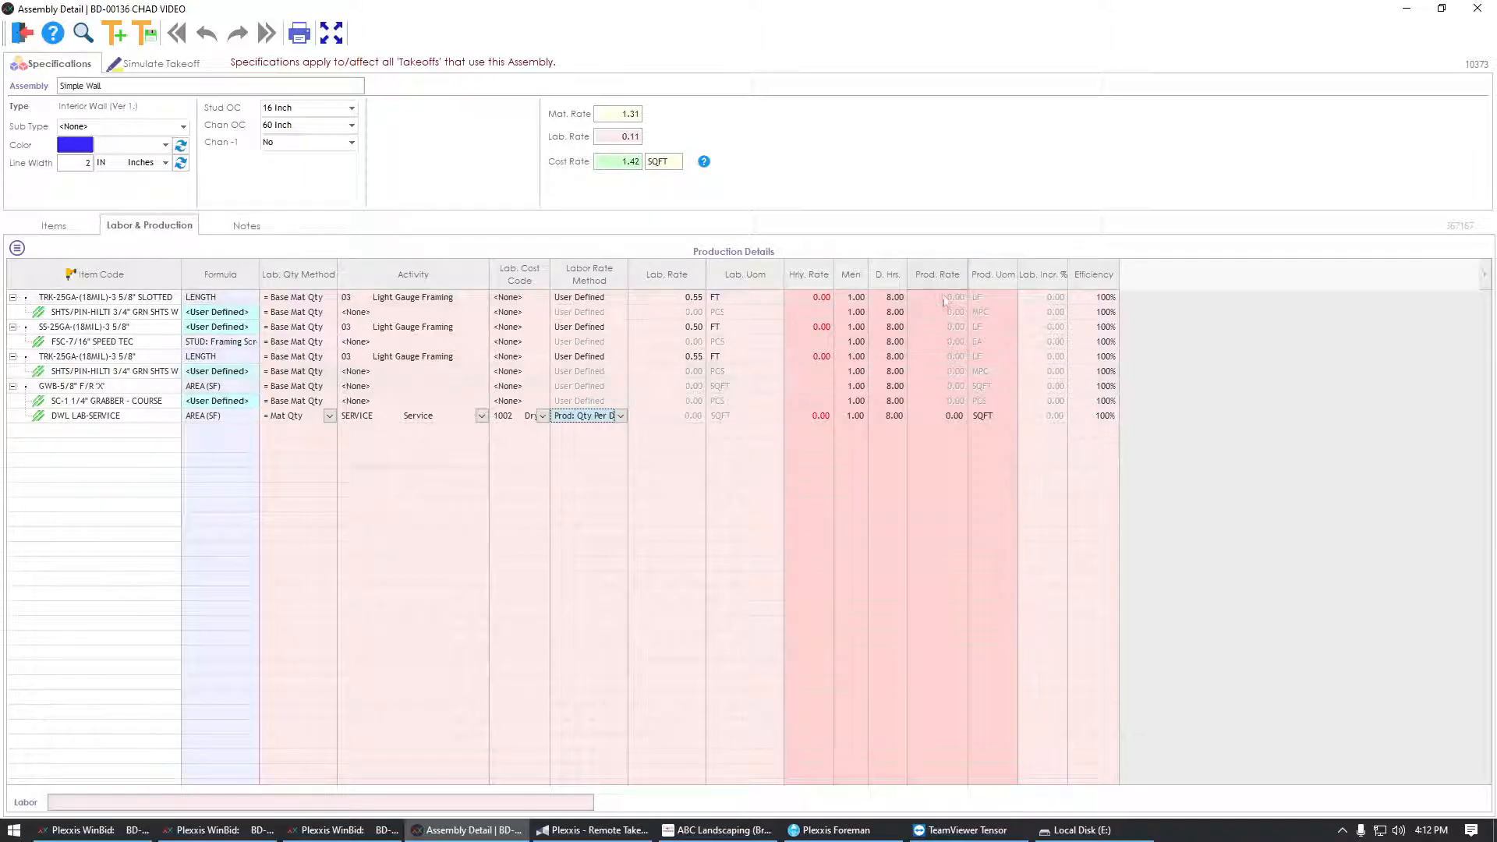
{"action": "left_click", "coordinate": [931, 417]}
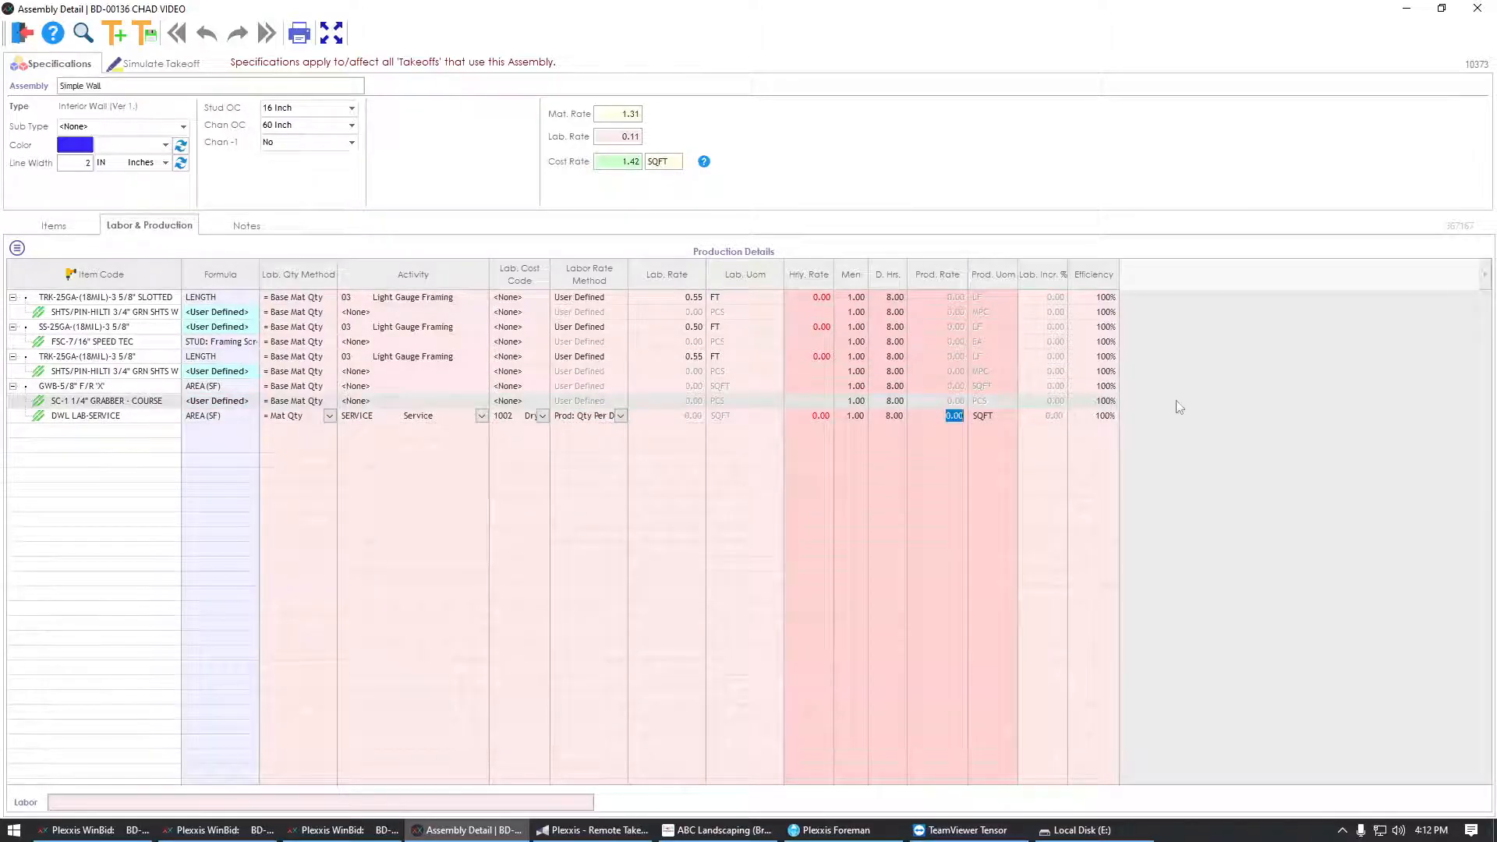
{"action": "type", "text": "1200"}
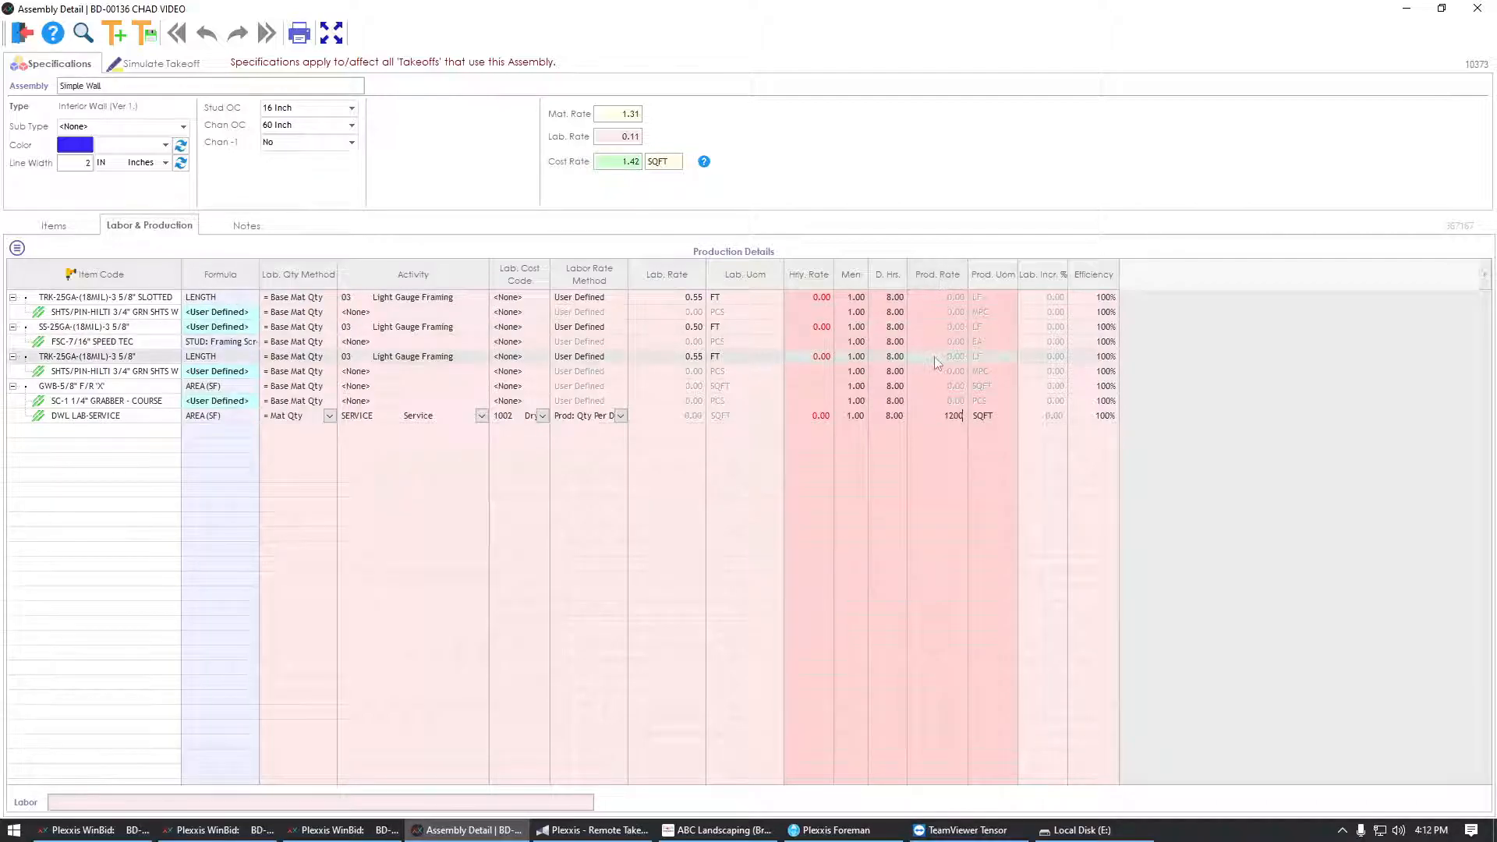
Step: Set the DWL LAB-SERVICE item's hourly rate to 35 and its efficiency to 50%
{"action": "left_click", "coordinate": [805, 417]}
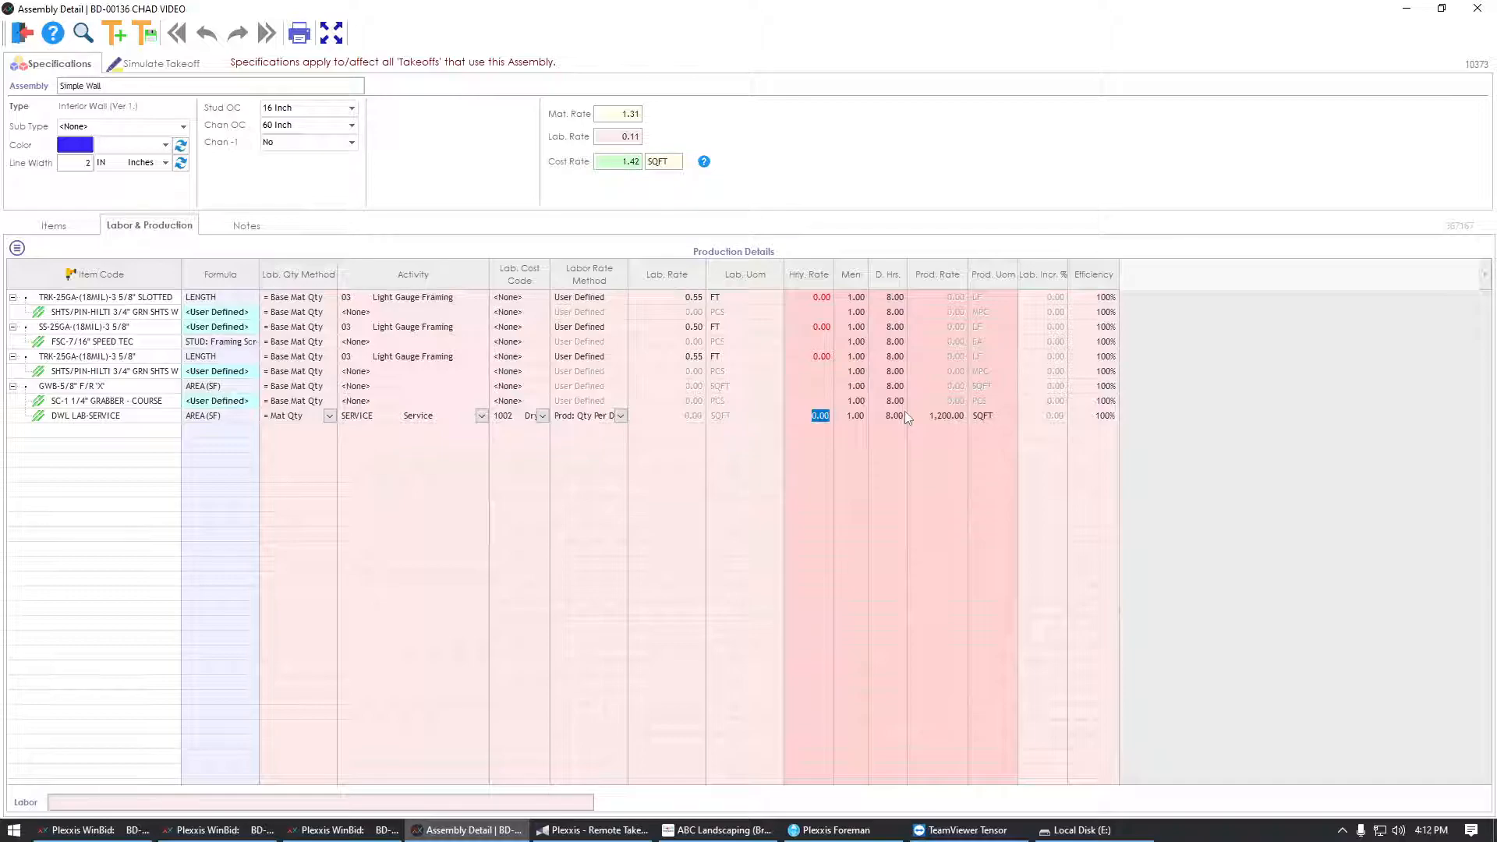
{"action": "type", "text": "35"}
{"action": "key", "text": "Tab"}
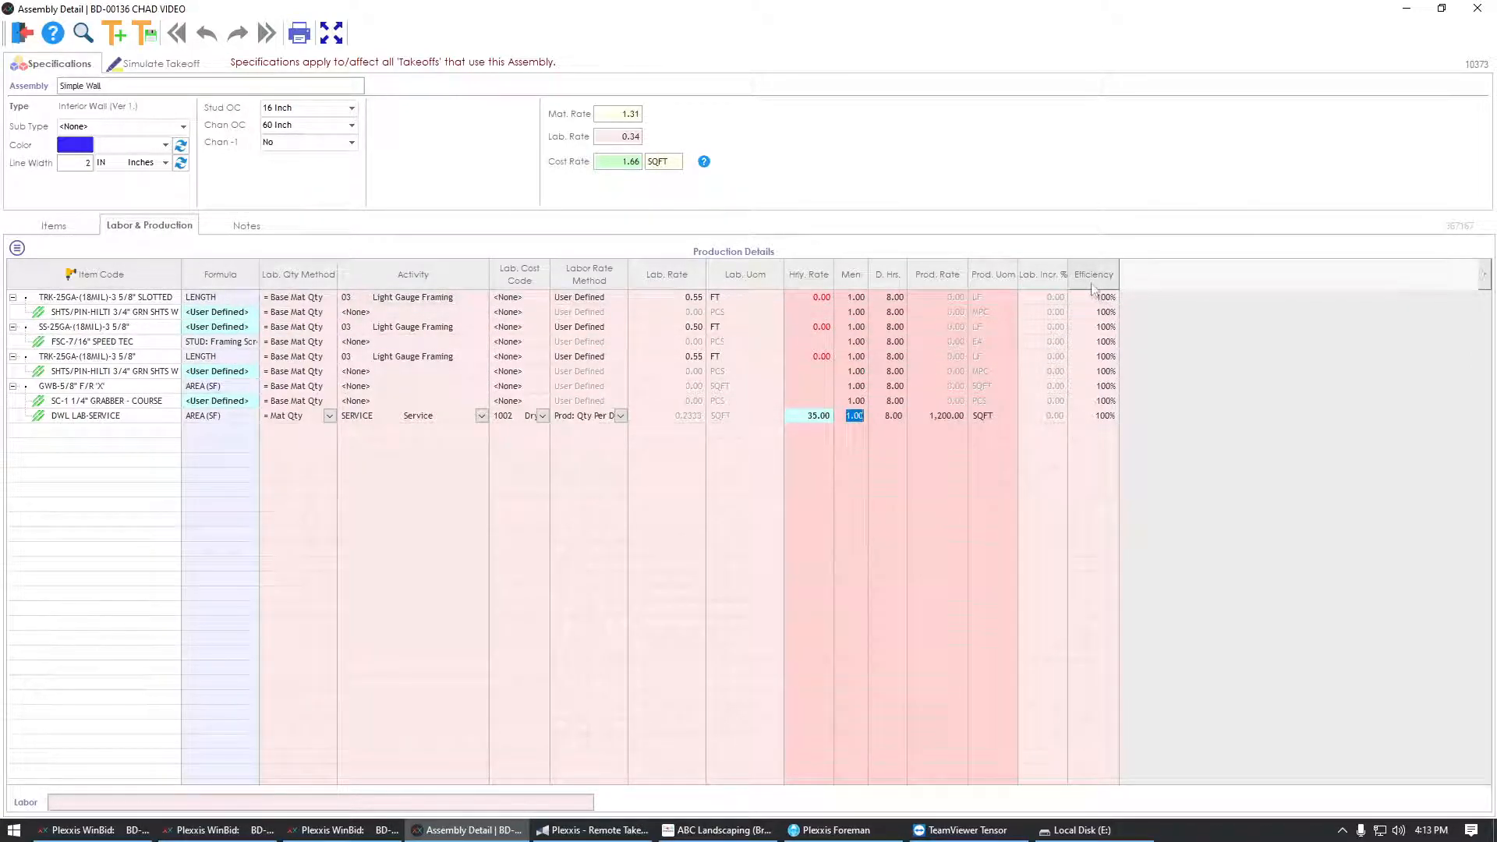
{"action": "left_click", "coordinate": [1090, 415]}
{"action": "left_click", "coordinate": [859, 467]}
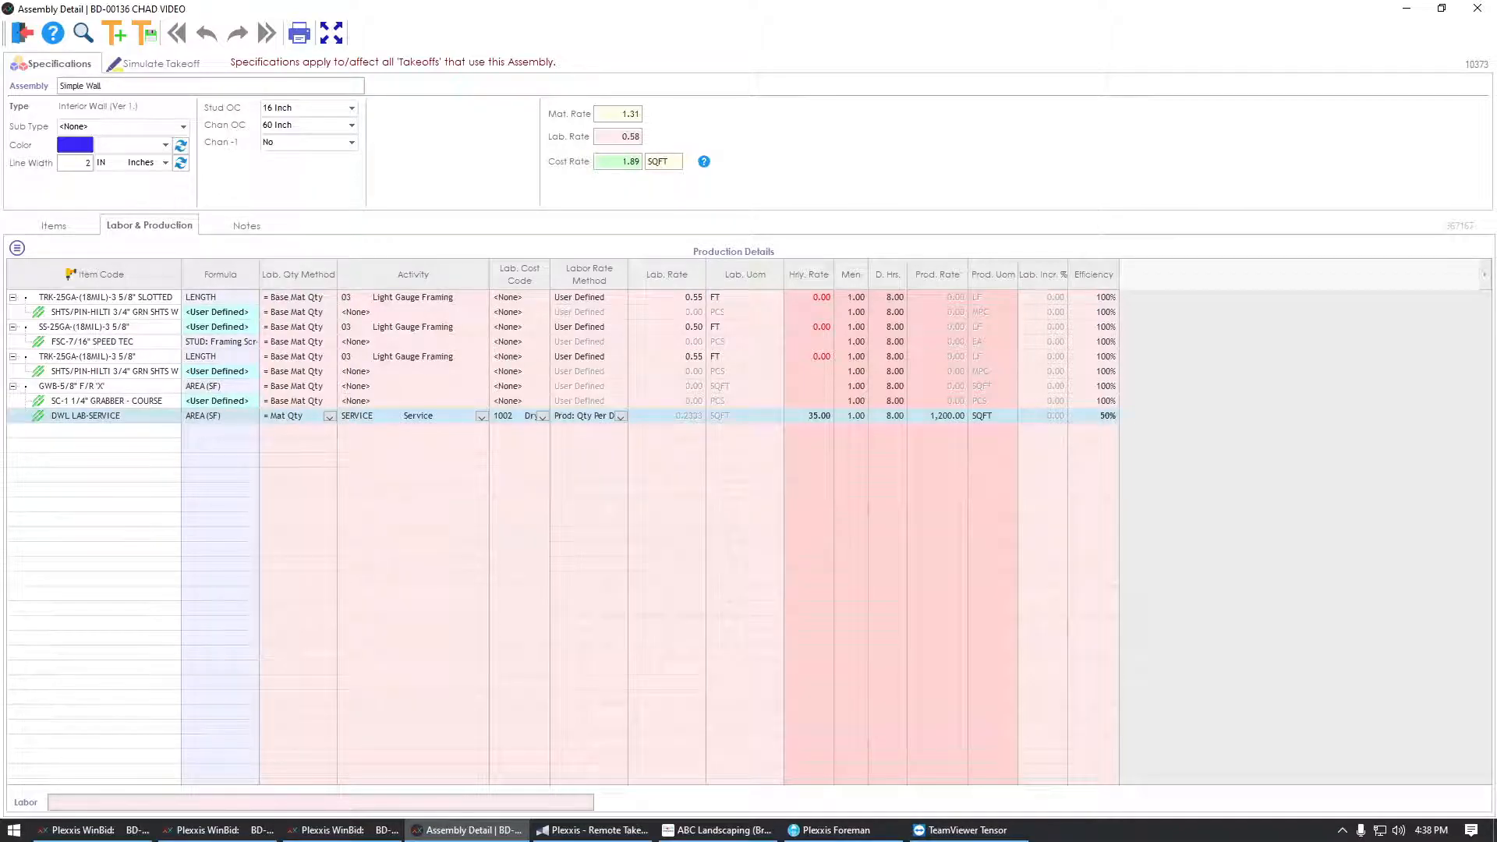
Step: Check the drywall item's quantity calculation and the DWL LAB-SERVICE item's labor calculation in the simulated takeoff
{"action": "left_click", "coordinate": [53, 225]}
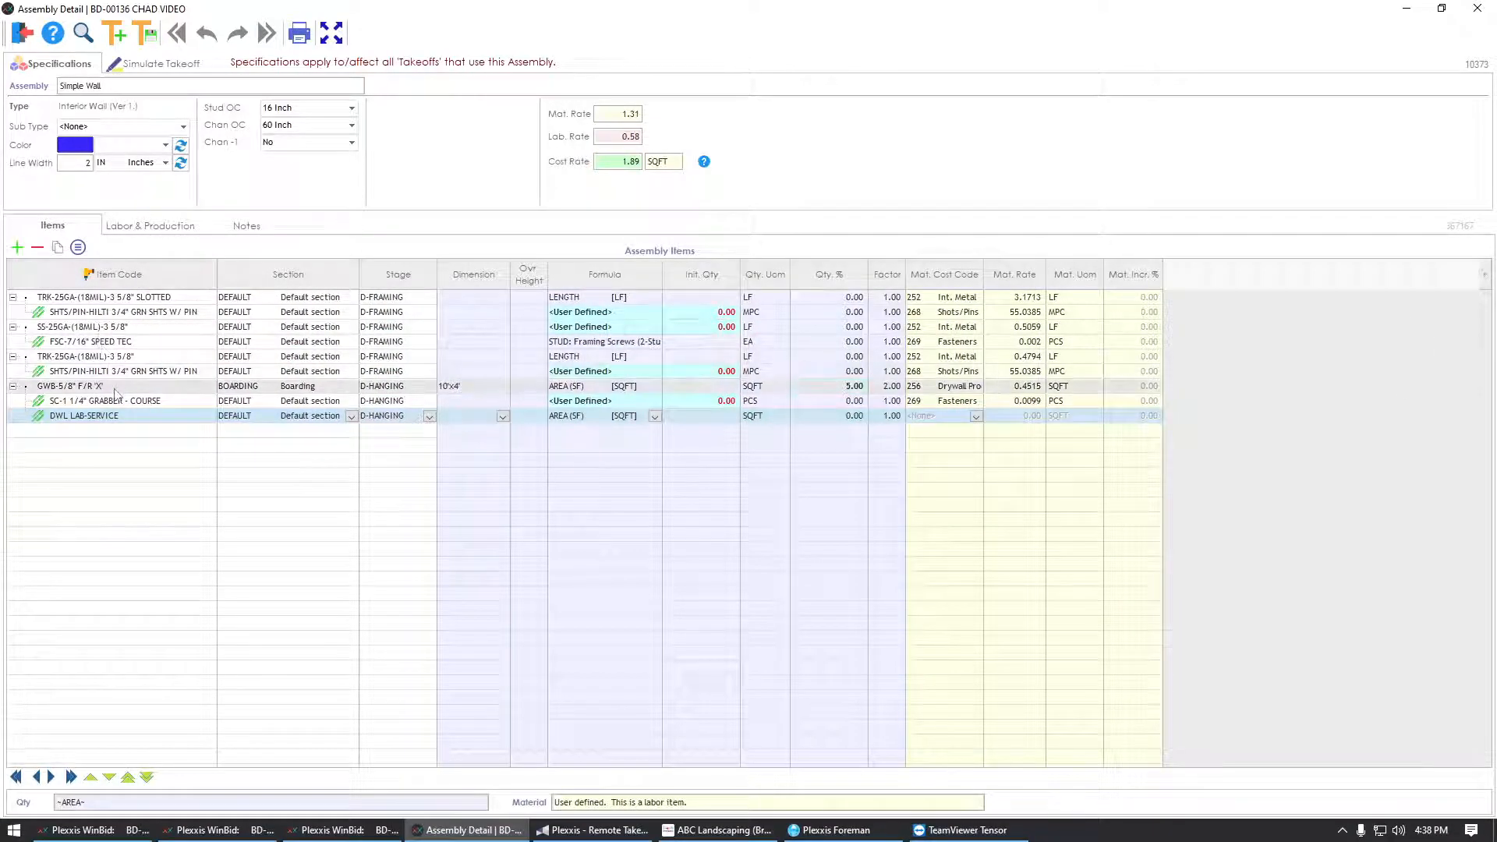
{"action": "left_click", "coordinate": [134, 67]}
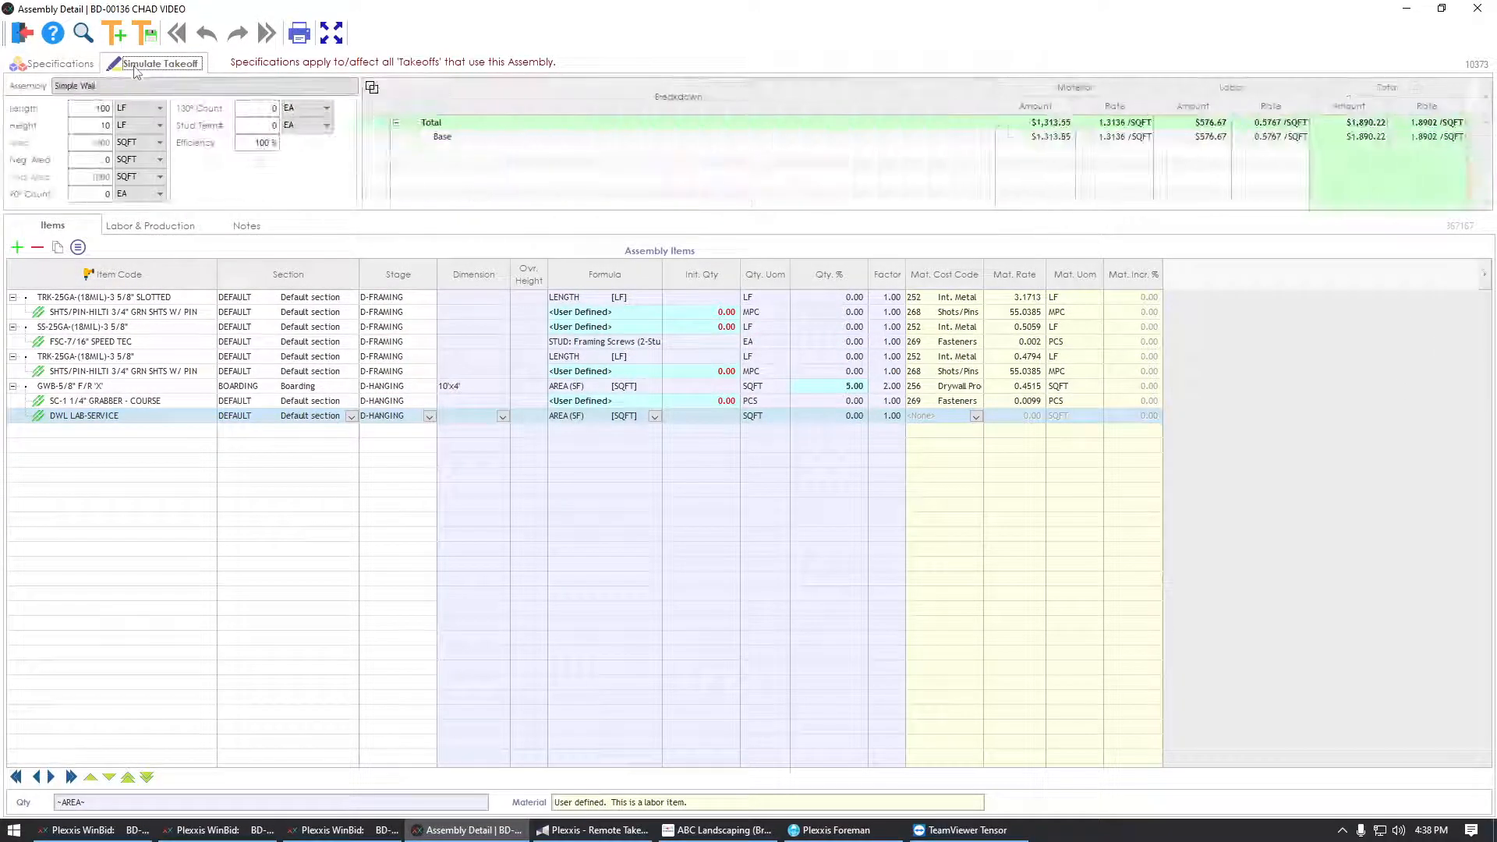
{"action": "left_click", "coordinate": [70, 387]}
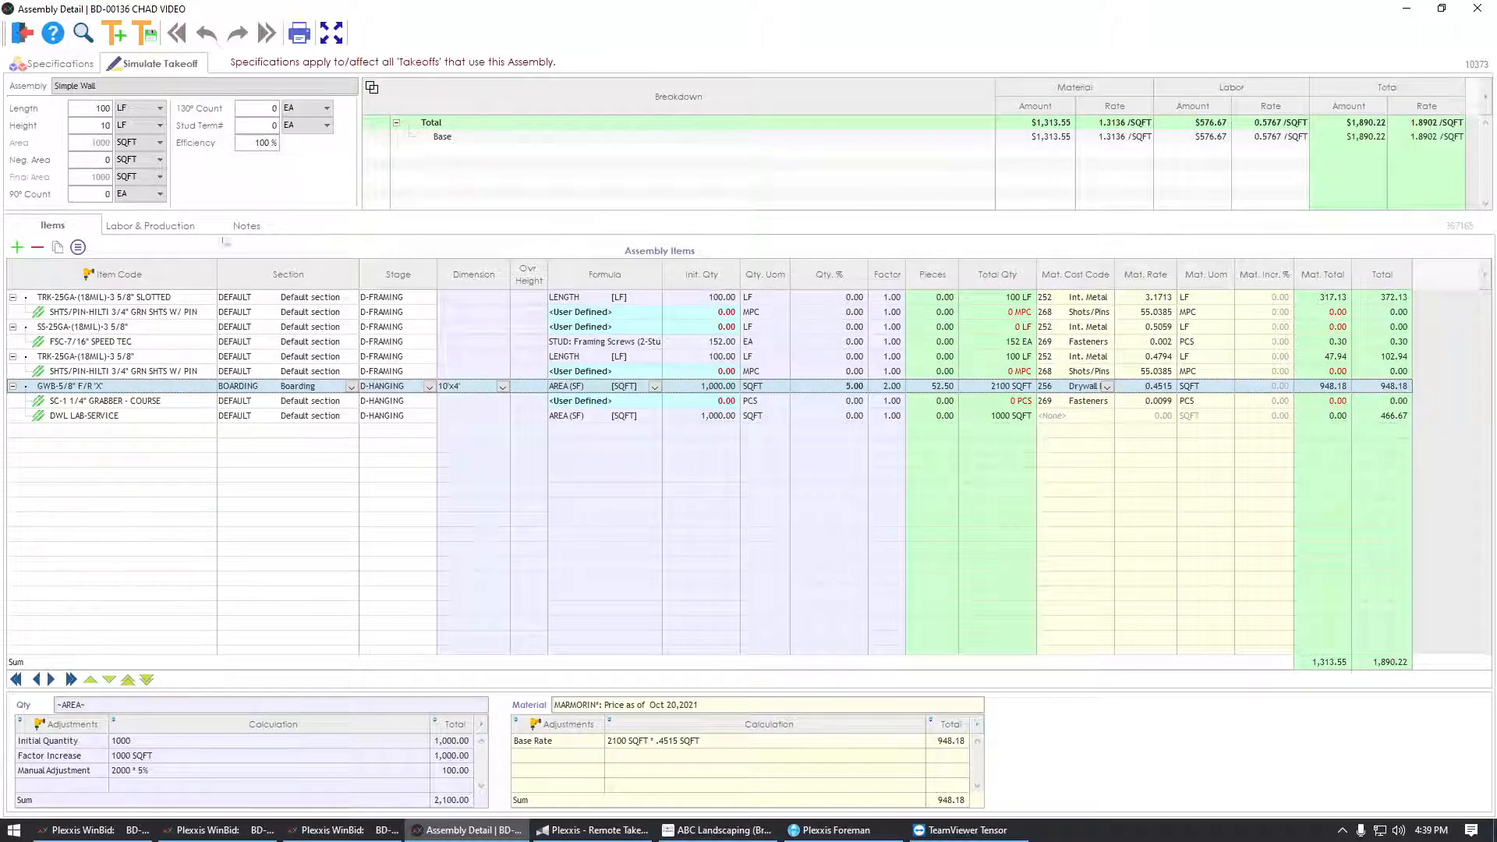
{"action": "left_click", "coordinate": [172, 231]}
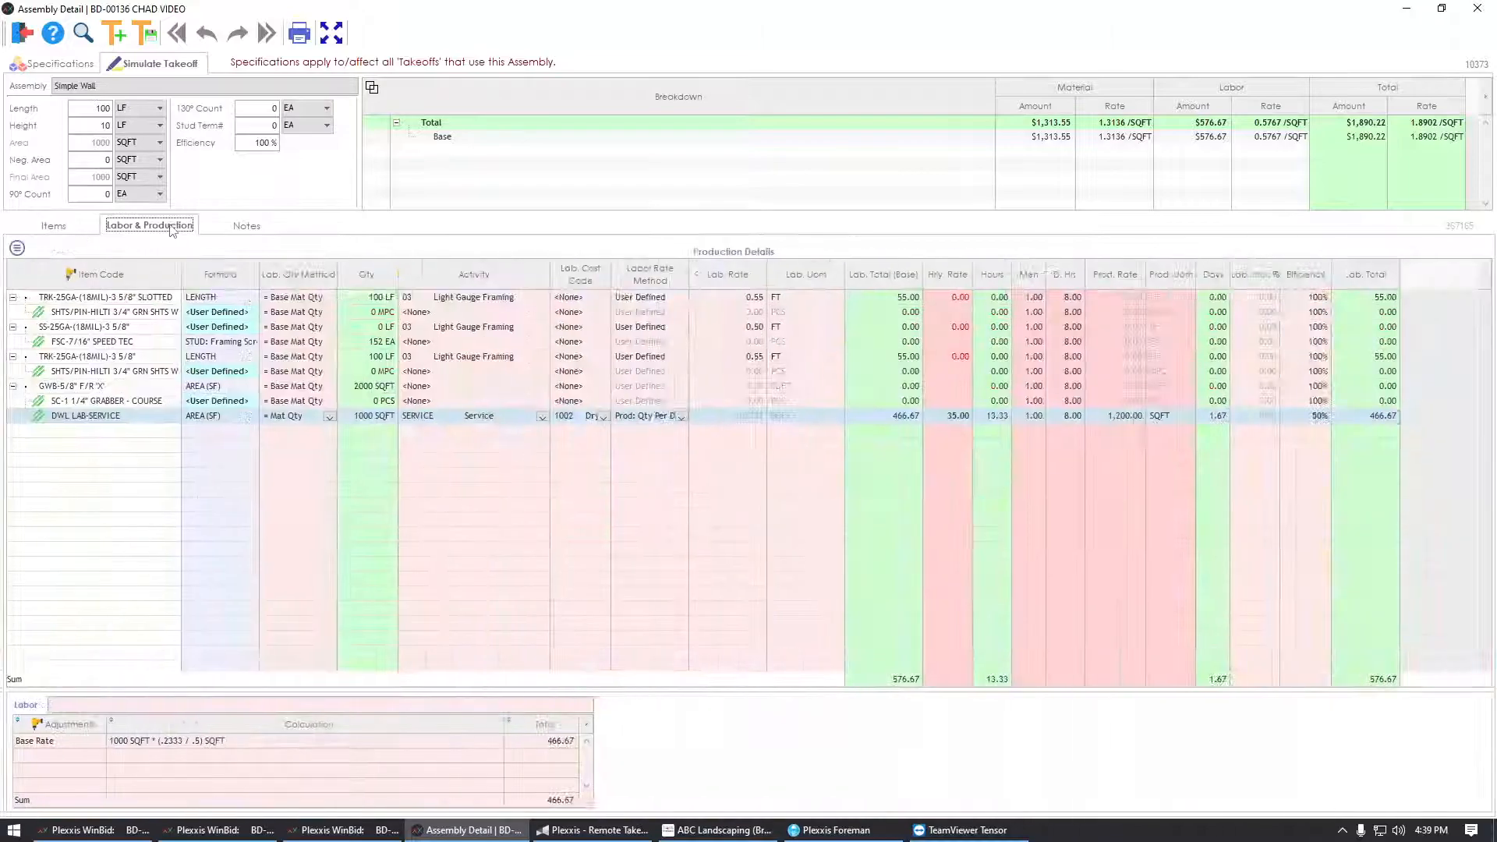
{"action": "left_click", "coordinate": [90, 421]}
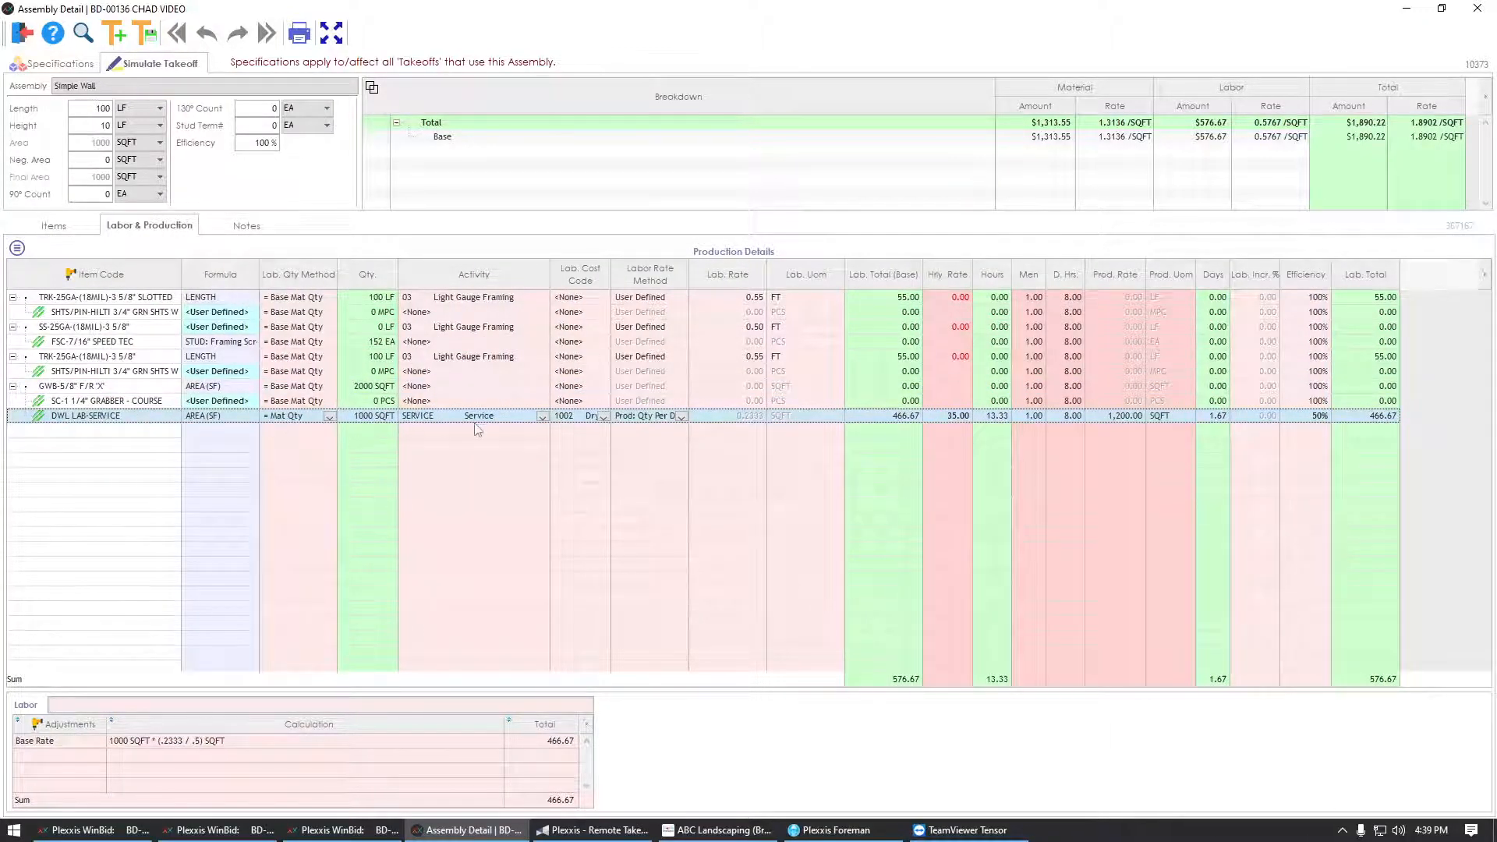